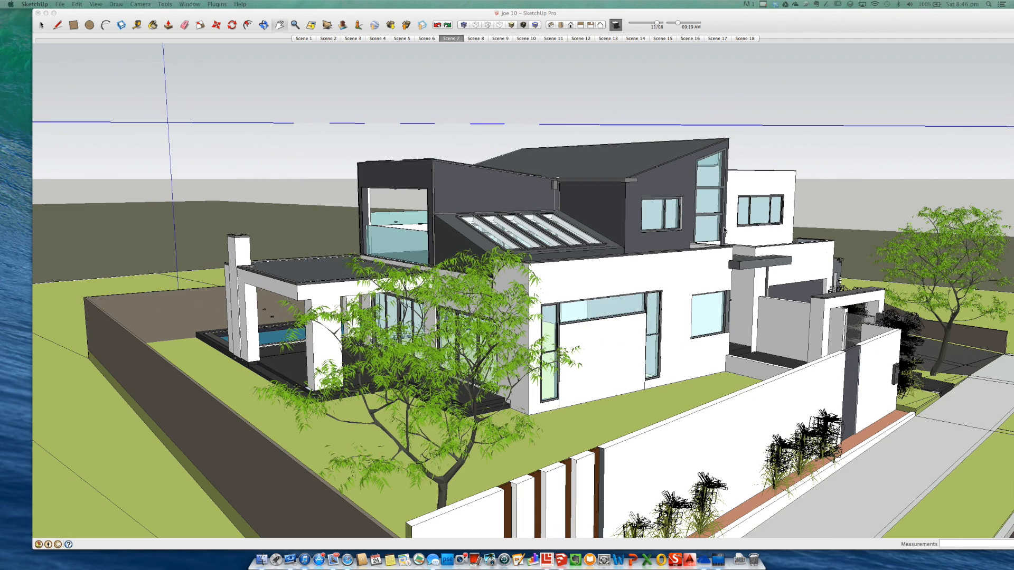
Examine the house on its block and the surrounding aerial imagery of the neighbourhood from near and far.
{"action": "left_click", "coordinate": [781, 100]}
{"action": "middle_click_drag", "start_coordinate": [782, 101], "coordinate": [591, 203]}
{"action": "scroll", "coordinate": [592, 203], "scroll_direction": "down", "scroll_amount": 10}
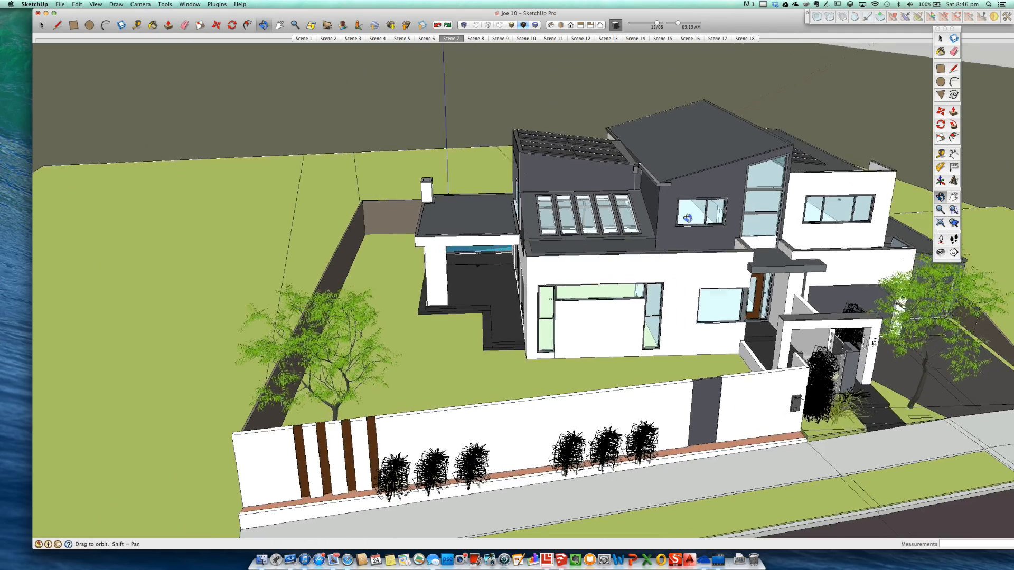
{"action": "scroll", "coordinate": [673, 215], "scroll_direction": "up", "scroll_amount": 8}
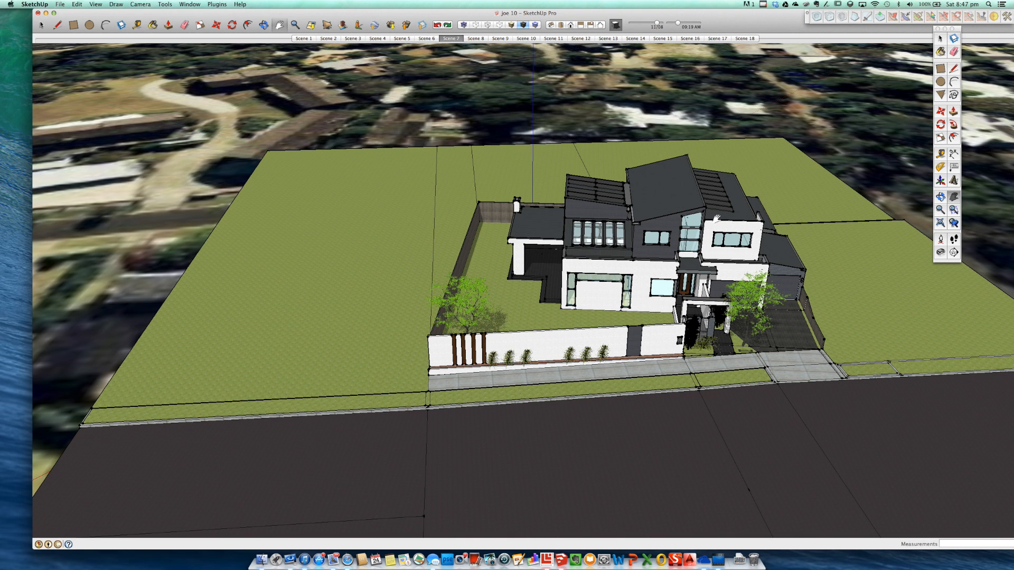
{"action": "scroll", "coordinate": [717, 218], "scroll_direction": "down", "scroll_amount": 10}
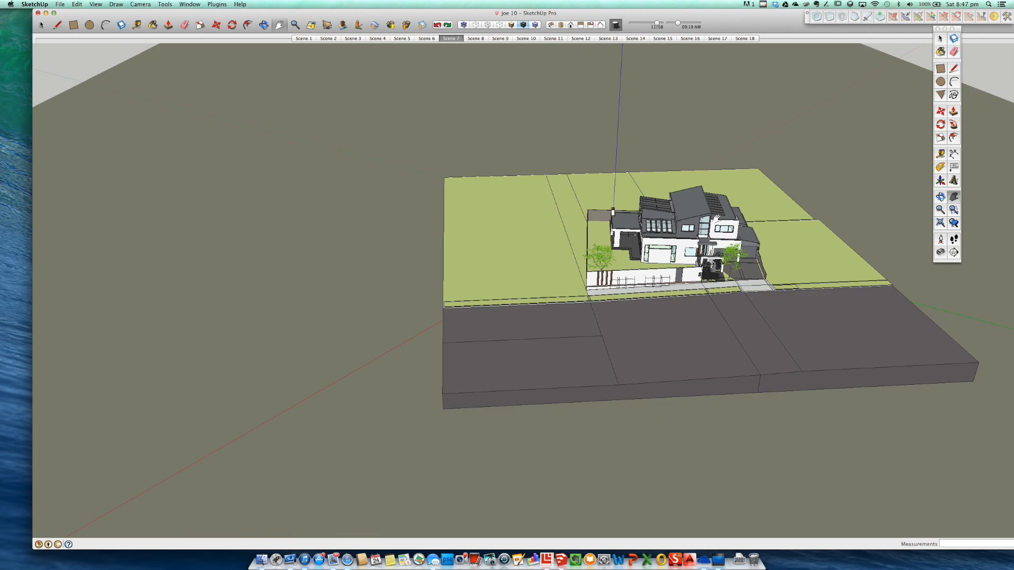
{"action": "middle_click_drag", "start_coordinate": [624, 113], "coordinate": [676, 116]}
{"action": "scroll", "coordinate": [676, 116], "scroll_direction": "up", "scroll_amount": 3}
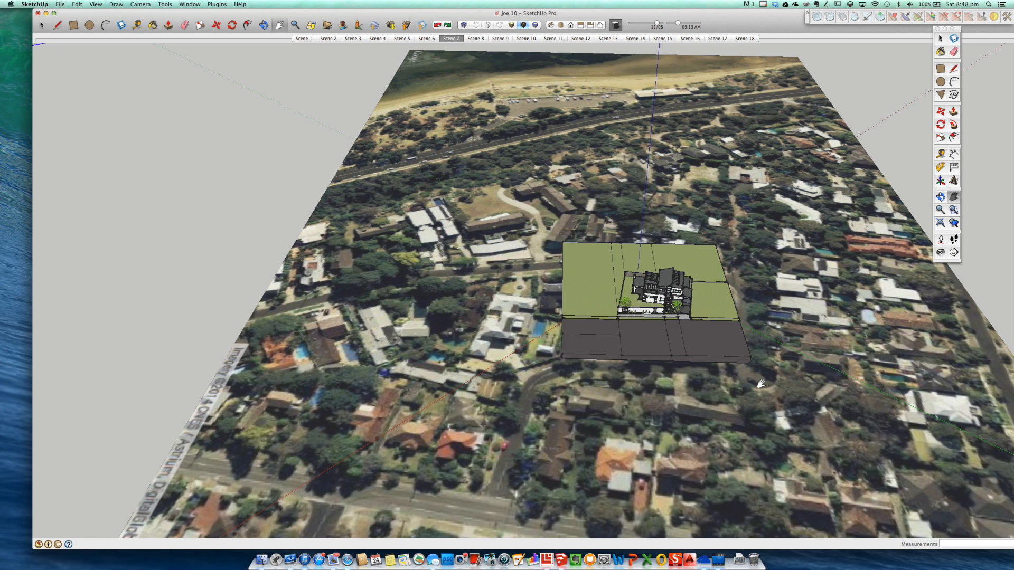
{"action": "scroll", "coordinate": [705, 295], "scroll_direction": "up", "scroll_amount": 5}
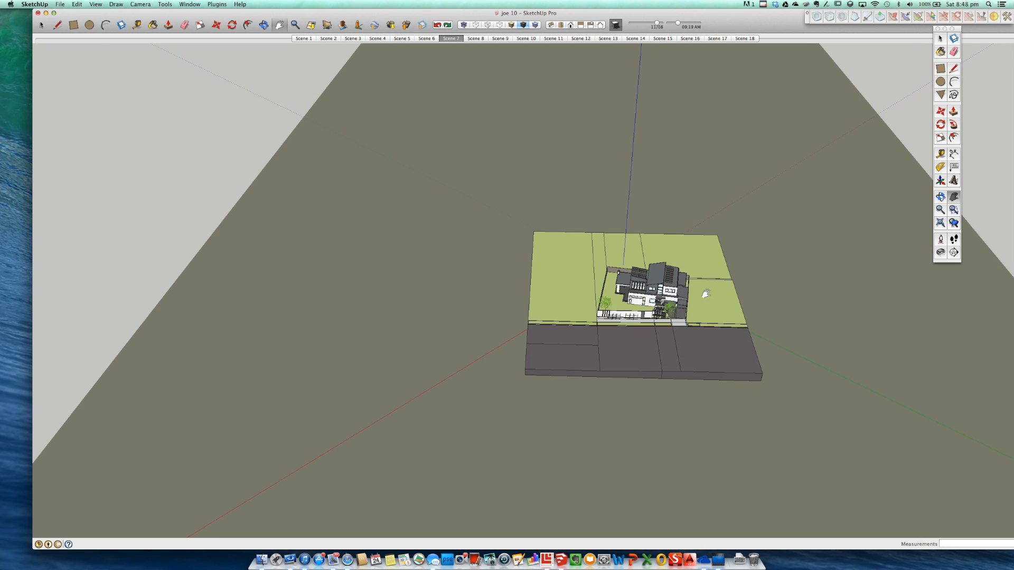
{"action": "scroll", "coordinate": [686, 304], "scroll_direction": "up", "scroll_amount": 2}
{"action": "scroll", "coordinate": [652, 322], "scroll_direction": "down", "scroll_amount": 4}
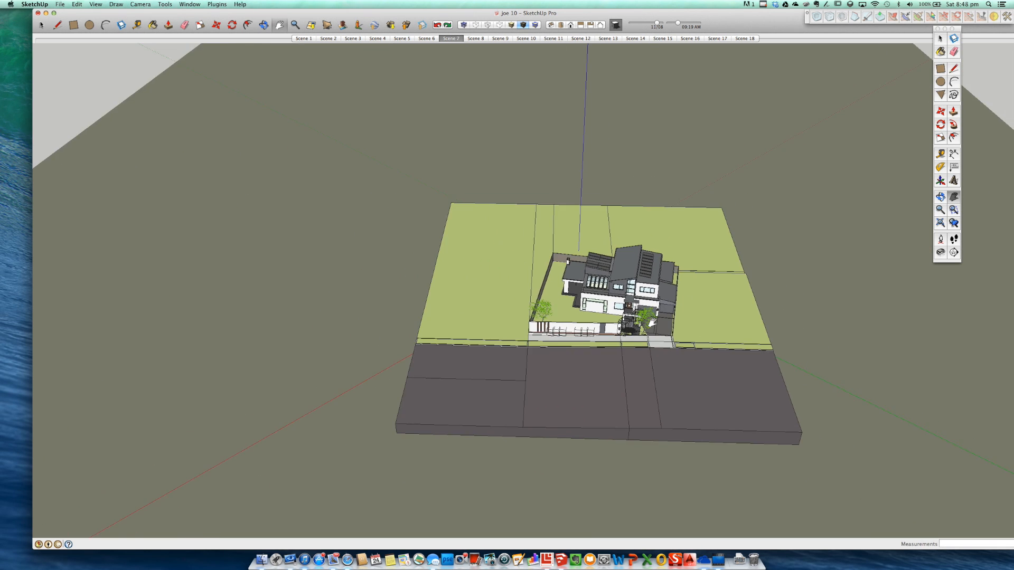
{"action": "scroll", "coordinate": [653, 322], "scroll_direction": "down", "scroll_amount": 3}
{"action": "scroll", "coordinate": [687, 319], "scroll_direction": "up", "scroll_amount": 1}
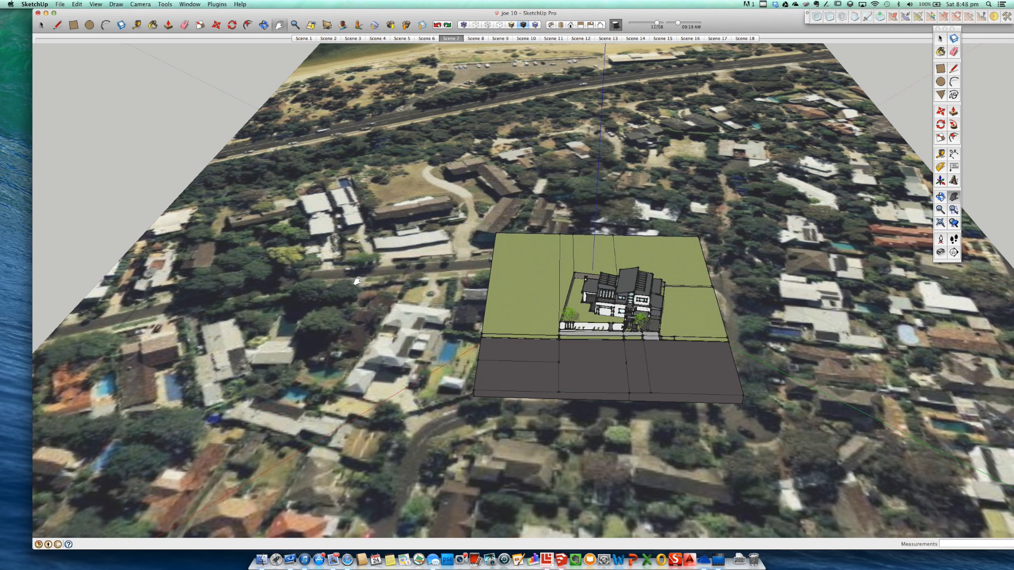
{"action": "scroll", "coordinate": [599, 290], "scroll_direction": "up", "scroll_amount": 5}
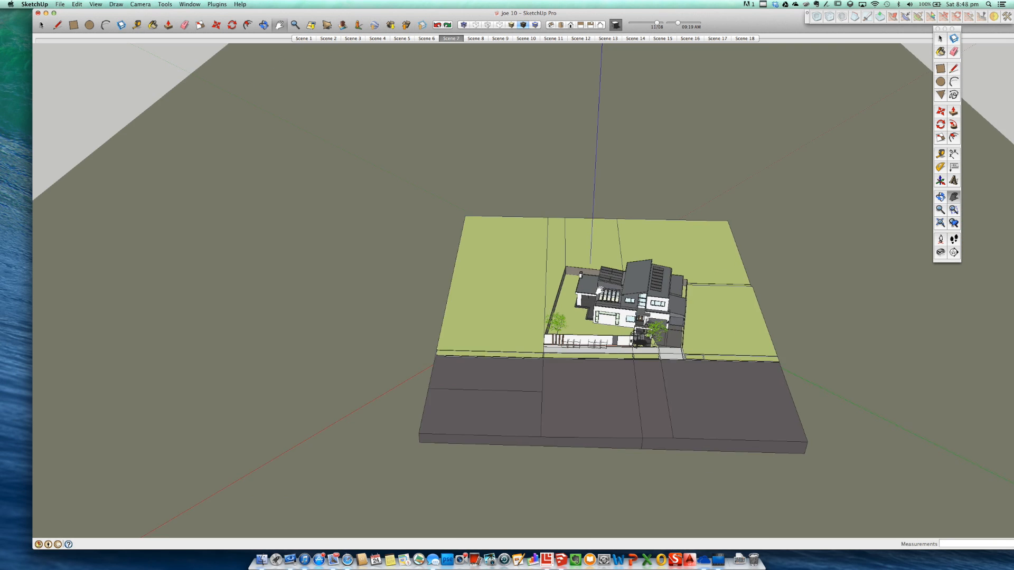
{"action": "scroll", "coordinate": [568, 291], "scroll_direction": "up", "scroll_amount": 2}
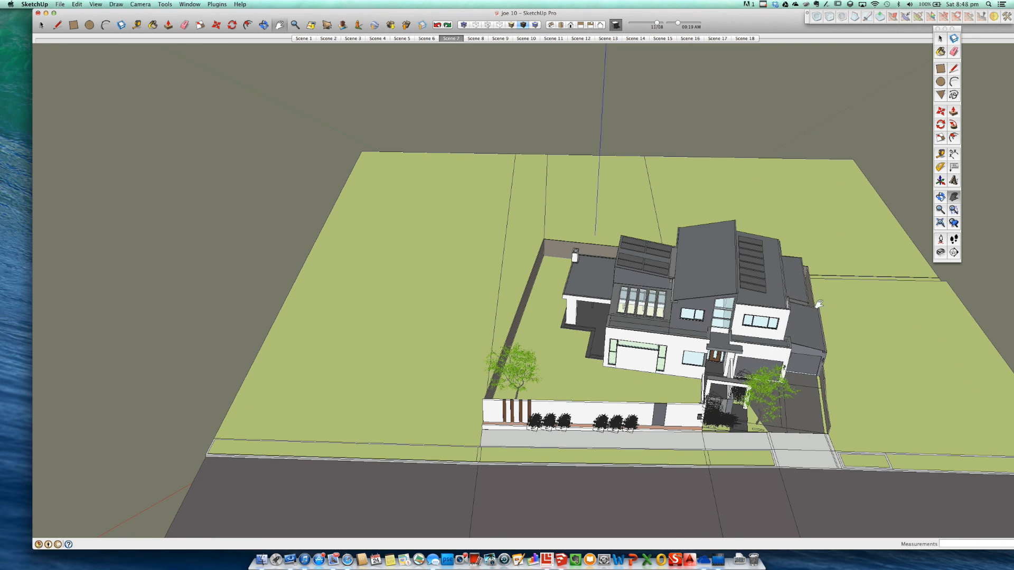
Examine the front of the house, focusing on the sloped skylight roof and the windows below it.
{"action": "middle_click_drag", "start_coordinate": [820, 284], "coordinate": [924, 371]}
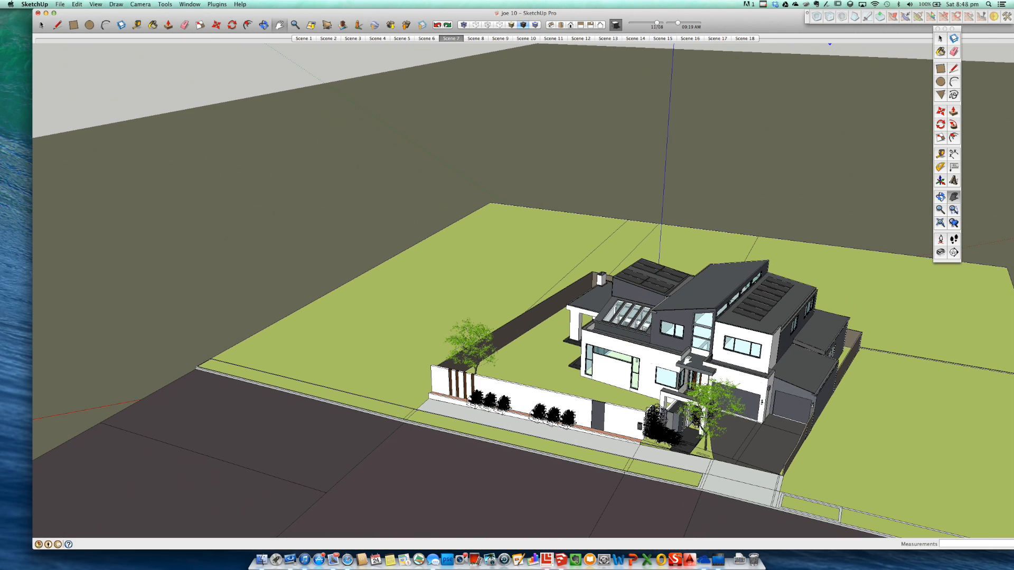
{"action": "middle_click_drag", "start_coordinate": [845, 346], "coordinate": [723, 338]}
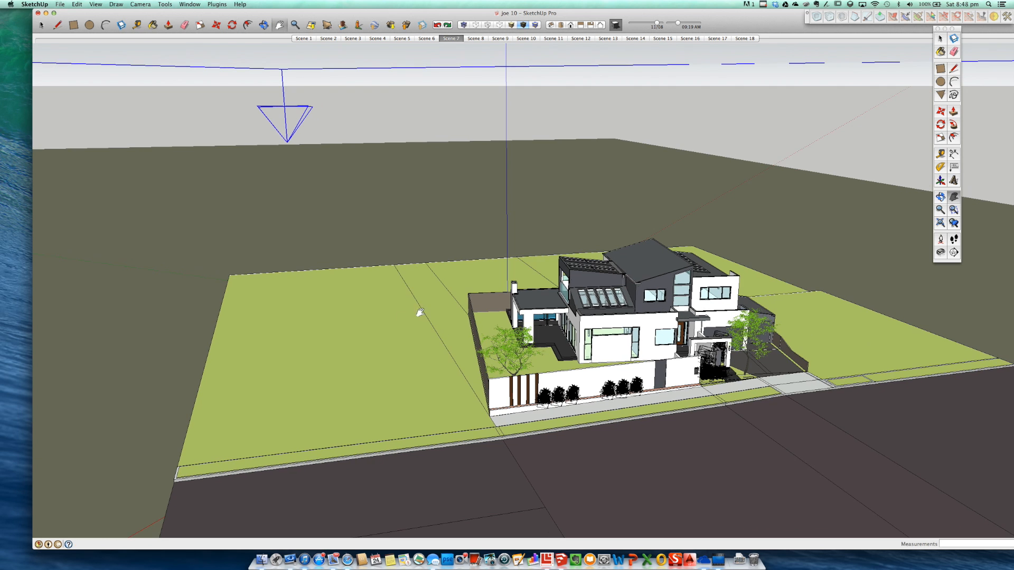
{"action": "scroll", "coordinate": [593, 340], "scroll_direction": "up", "scroll_amount": 3}
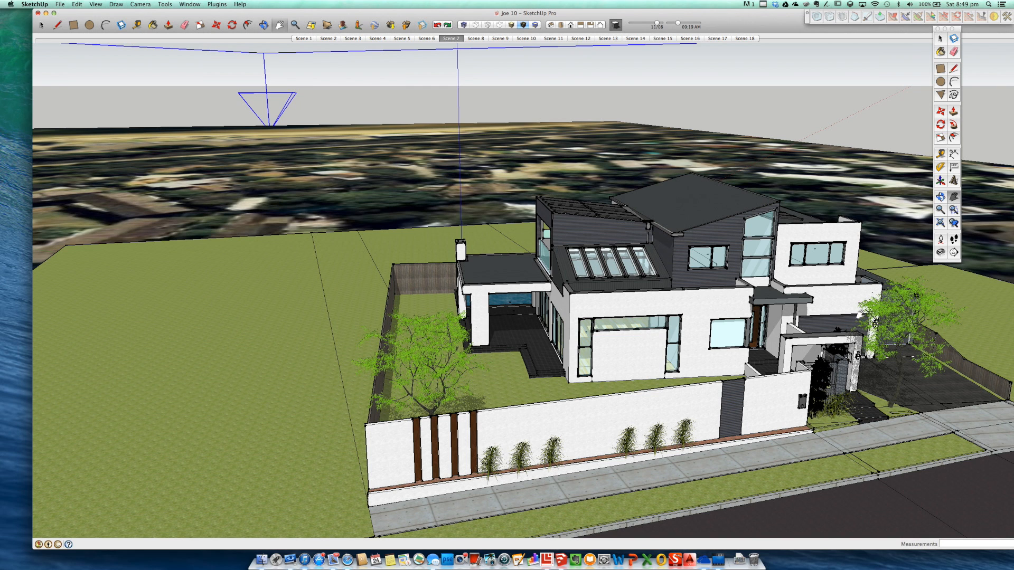
{"action": "scroll", "coordinate": [660, 317], "scroll_direction": "up", "scroll_amount": 5}
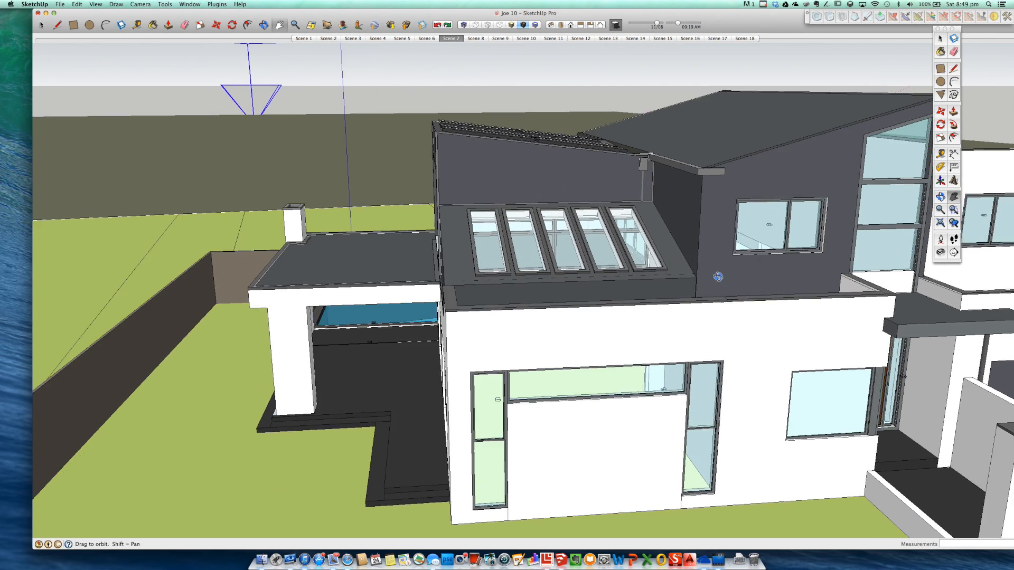
{"action": "middle_click_drag", "start_coordinate": [718, 277], "coordinate": [690, 246]}
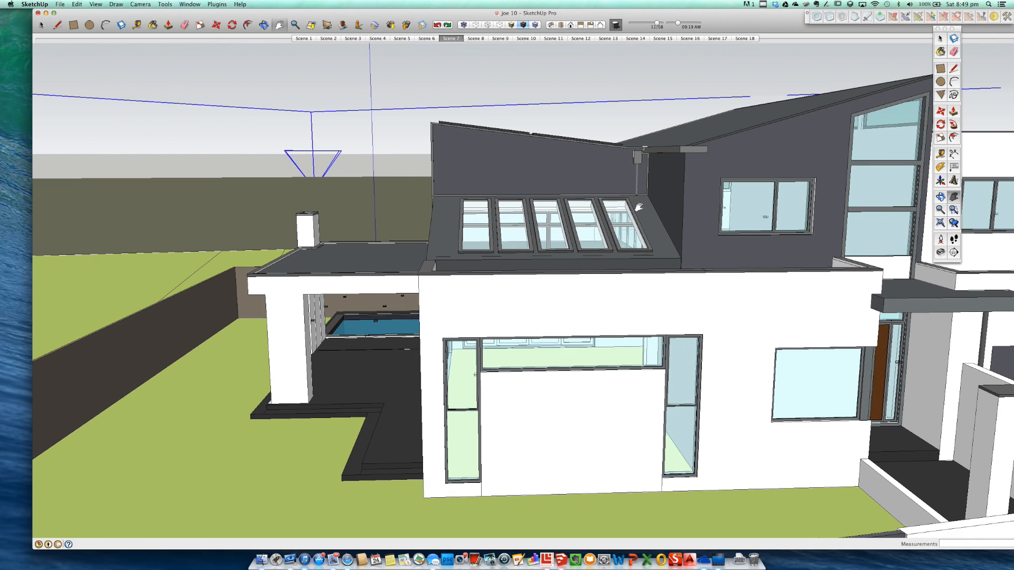
{"action": "scroll", "coordinate": [650, 234], "scroll_direction": "up", "scroll_amount": 5}
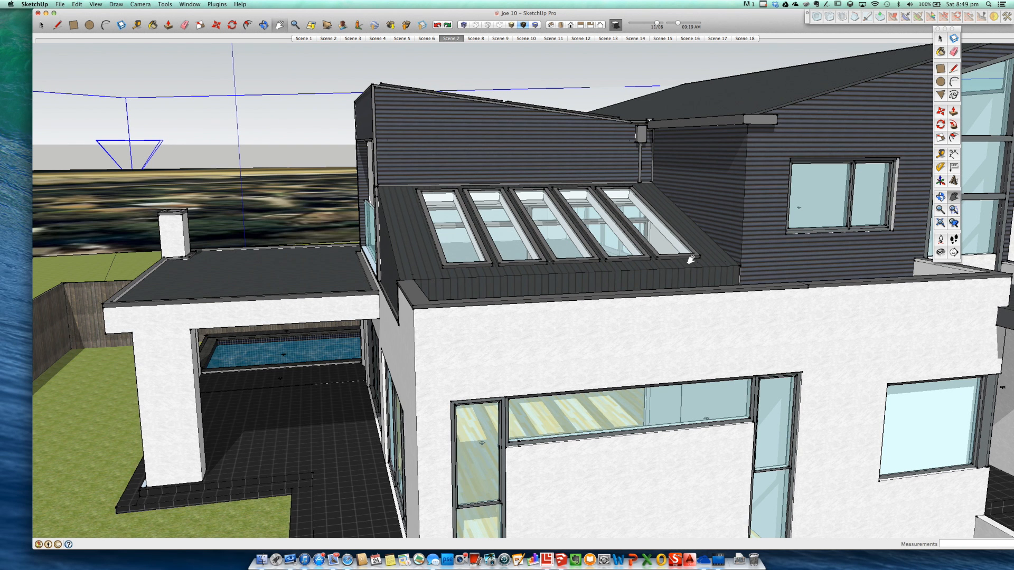
{"action": "middle_click_drag", "start_coordinate": [529, 259], "coordinate": [782, 218]}
{"action": "middle_click_drag", "start_coordinate": [749, 249], "coordinate": [616, 299]}
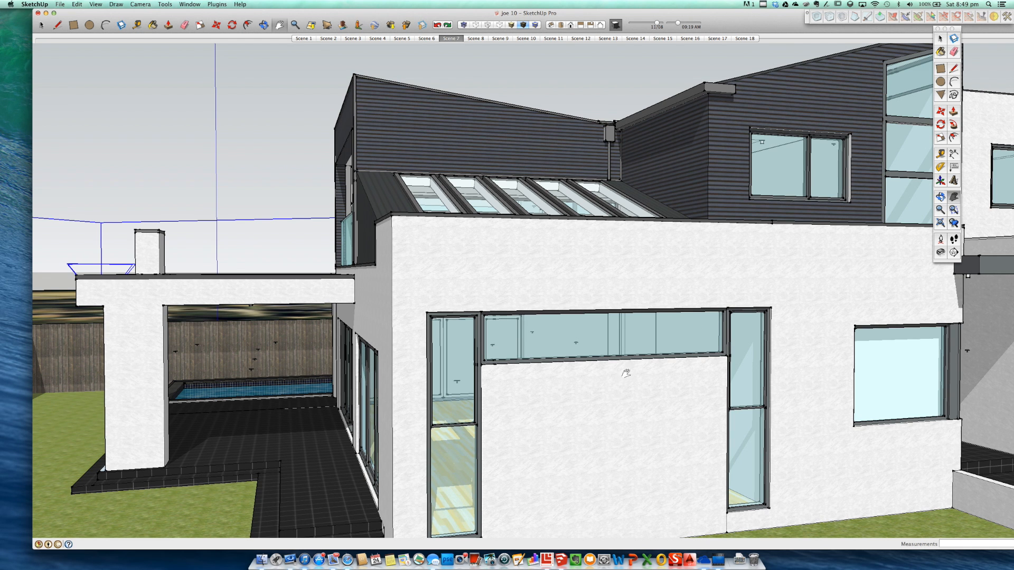
Examine the living room interior, including the window wall, the raked ceiling and its five skylights.
{"action": "scroll", "coordinate": [594, 383], "scroll_direction": "up", "scroll_amount": 2}
{"action": "middle_click_drag", "start_coordinate": [595, 383], "coordinate": [846, 369]}
{"action": "scroll", "coordinate": [454, 376], "scroll_direction": "up", "scroll_amount": 3}
{"action": "middle_click_drag", "start_coordinate": [454, 376], "coordinate": [624, 352]}
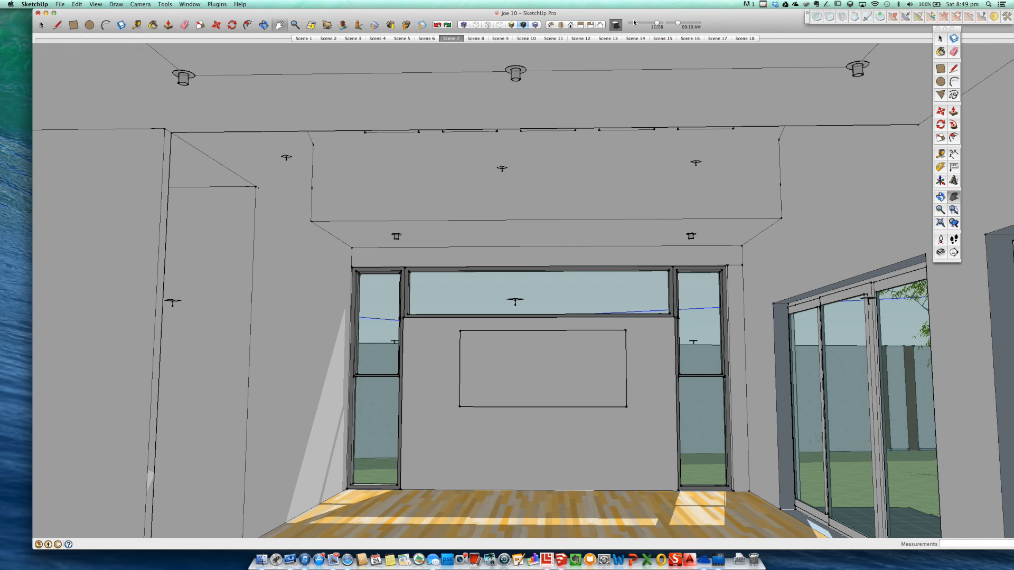
{"action": "middle_click_drag", "start_coordinate": [624, 259], "coordinate": [516, 350]}
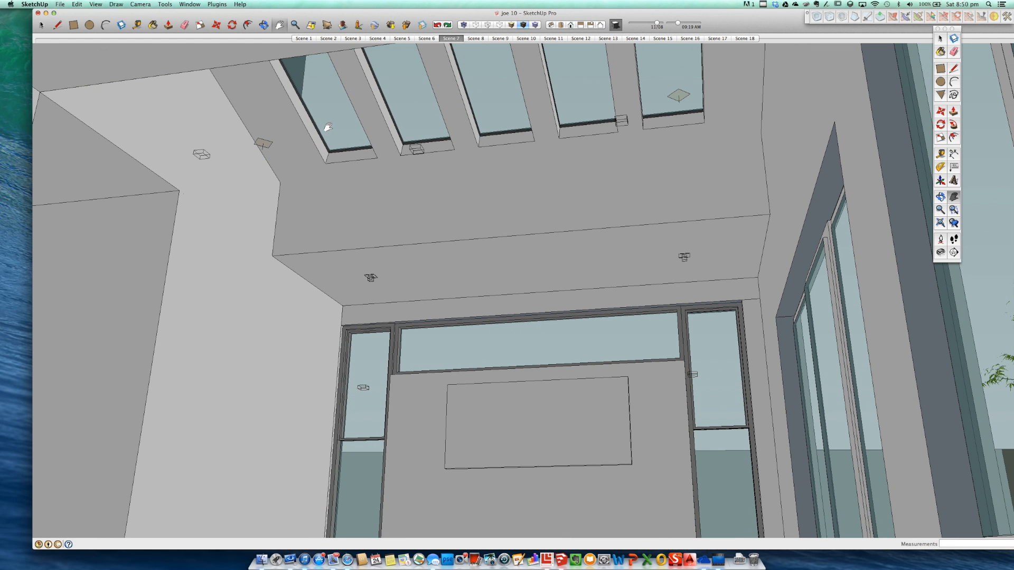
{"action": "middle_click_drag", "start_coordinate": [676, 149], "coordinate": [701, 160], "text": "shift"}
{"action": "middle_click_drag", "start_coordinate": [676, 274], "coordinate": [680, 394], "text": "shift"}
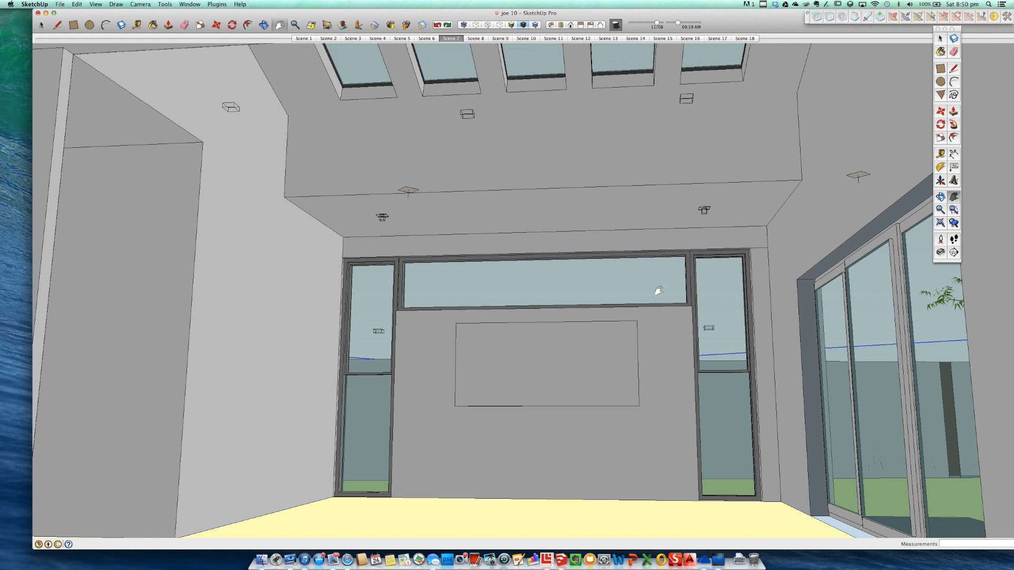
Set the shadow time of day to 12:53 PM with the living room interior in view.
{"action": "key", "text": "o"}
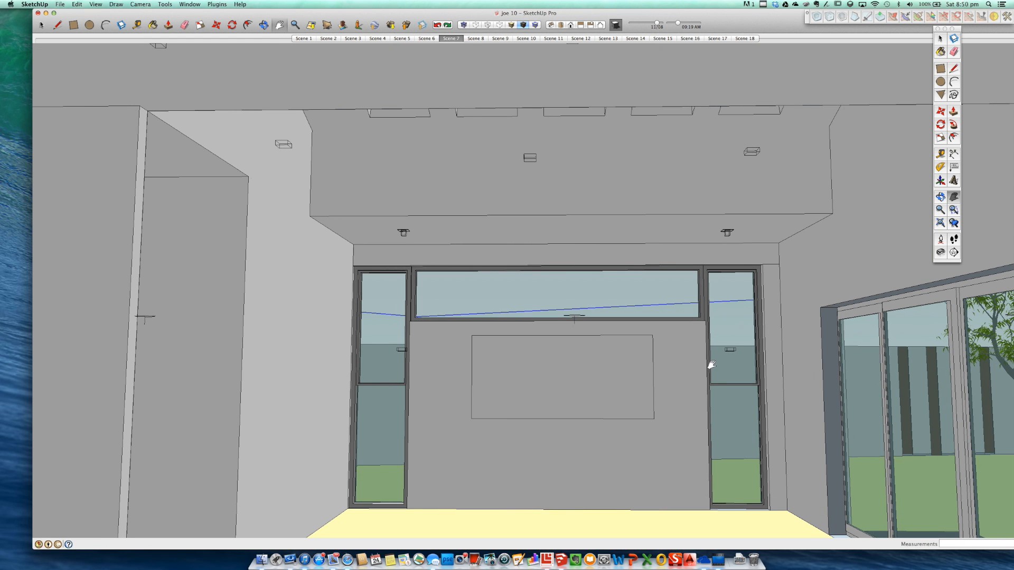
{"action": "left_click_drag", "start_coordinate": [708, 363], "coordinate": [701, 312]}
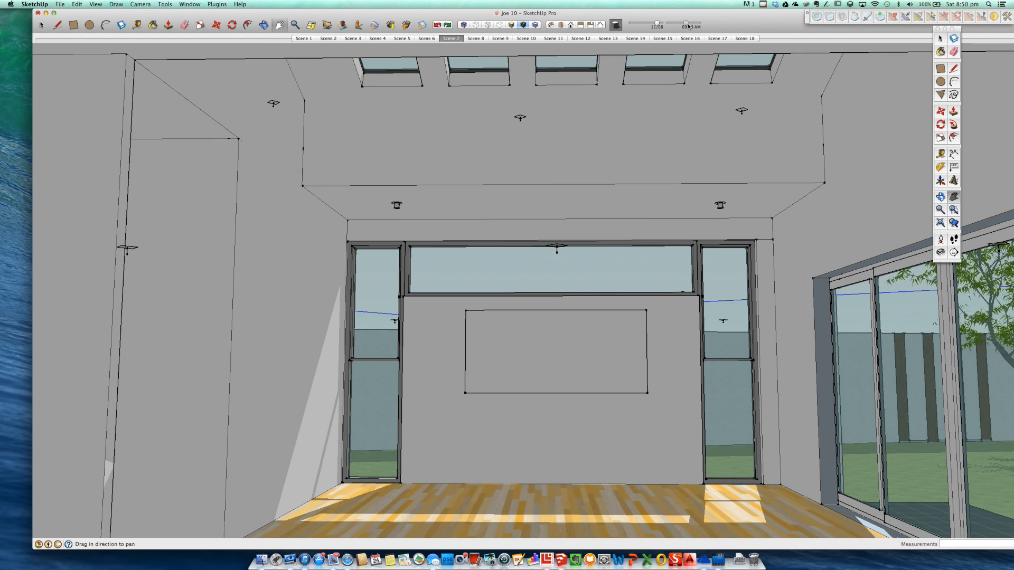
{"action": "left_click", "coordinate": [686, 23]}
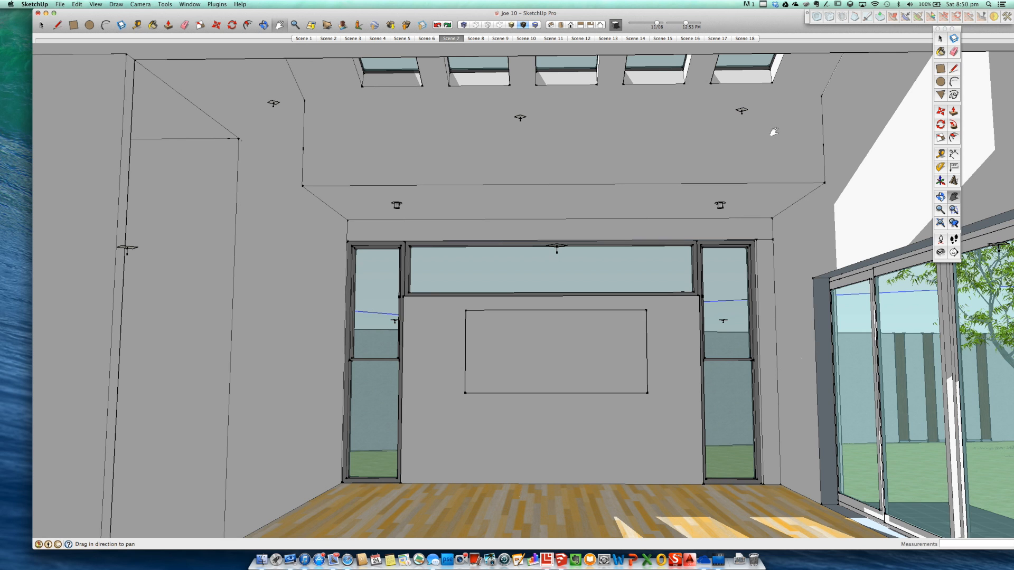
Examine the midday sunlight in the living room and the upper balcony from outside.
{"action": "middle_click_drag", "start_coordinate": [808, 148], "coordinate": [849, 137]}
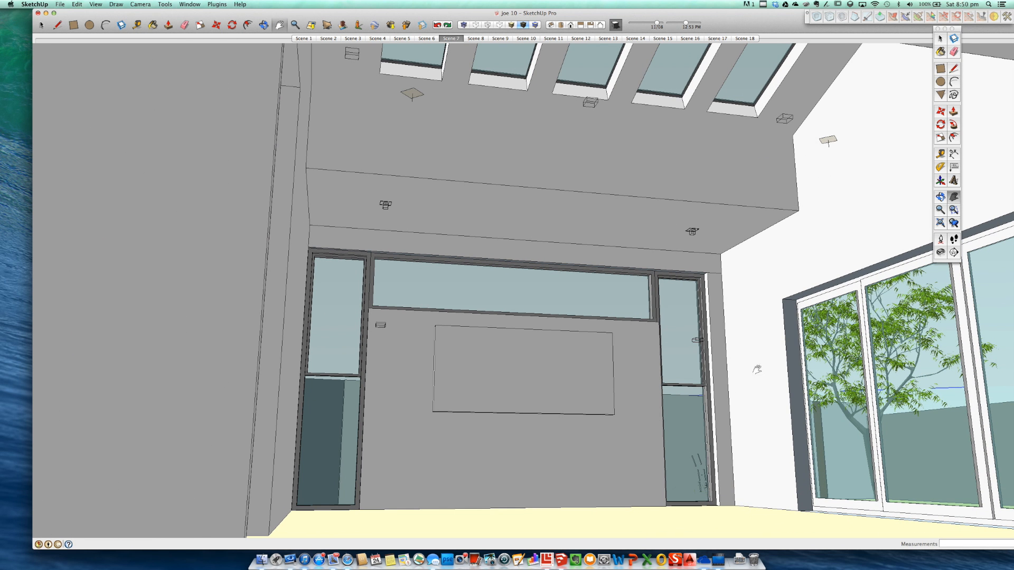
{"action": "middle_click_drag", "start_coordinate": [561, 385], "coordinate": [473, 336]}
{"action": "middle_click_drag", "start_coordinate": [710, 275], "coordinate": [444, 319]}
{"action": "scroll", "coordinate": [480, 306], "scroll_direction": "down", "scroll_amount": 6}
{"action": "scroll", "coordinate": [121, 241], "scroll_direction": "up", "scroll_amount": 4}
{"action": "scroll", "coordinate": [120, 240], "scroll_direction": "up", "scroll_amount": 6}
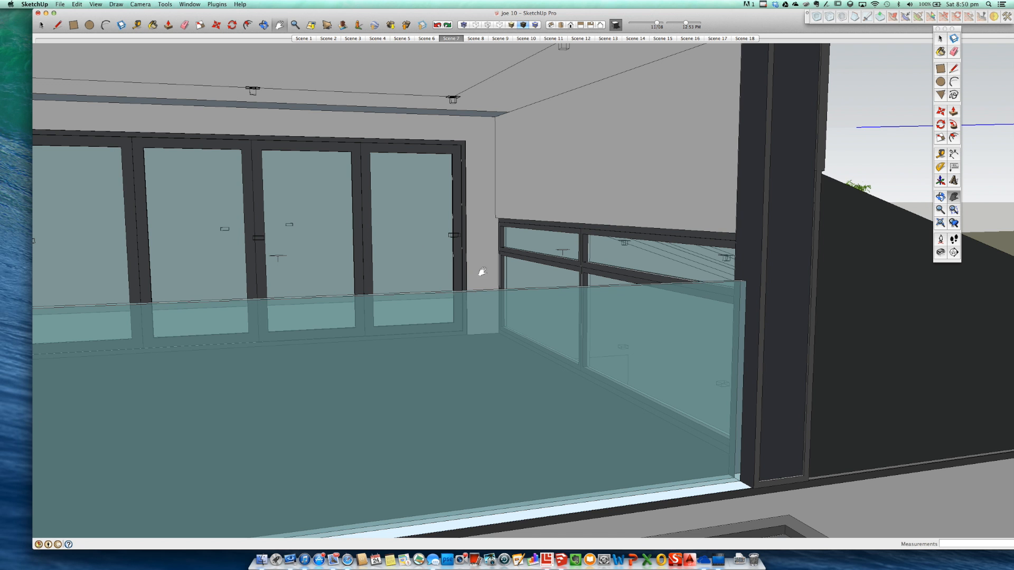
Examine the high windows between the upper balcony and the living room from both sides, and the balcony's glass balustrade.
{"action": "middle_click_drag", "start_coordinate": [490, 294], "coordinate": [921, 382]}
{"action": "scroll", "coordinate": [829, 386], "scroll_direction": "up", "scroll_amount": 2}
{"action": "middle_click_drag", "start_coordinate": [782, 386], "coordinate": [460, 321]}
{"action": "scroll", "coordinate": [461, 322], "scroll_direction": "down", "scroll_amount": 1}
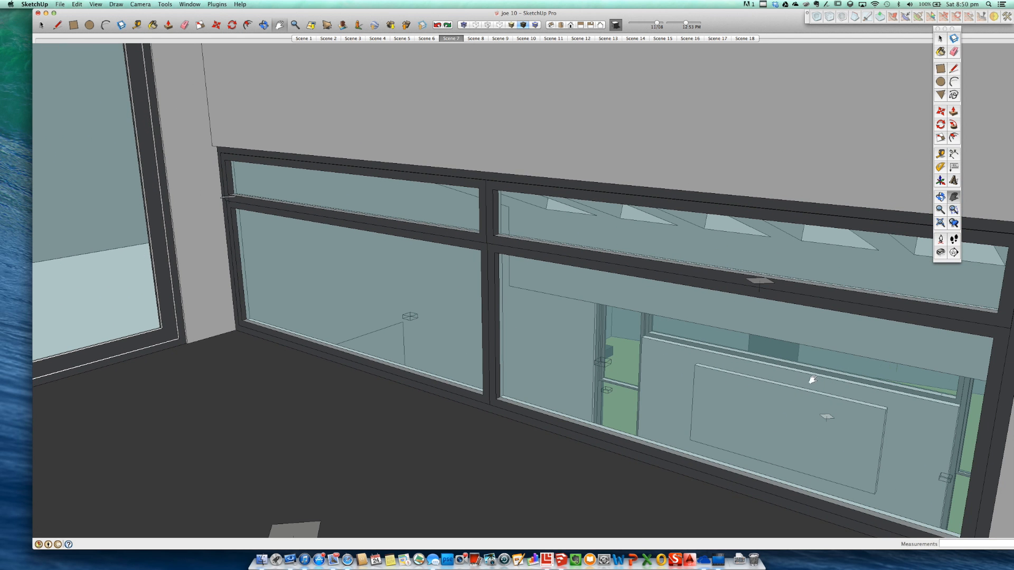
{"action": "middle_click_drag", "start_coordinate": [564, 340], "coordinate": [358, 244]}
{"action": "scroll", "coordinate": [358, 244], "scroll_direction": "down", "scroll_amount": 1}
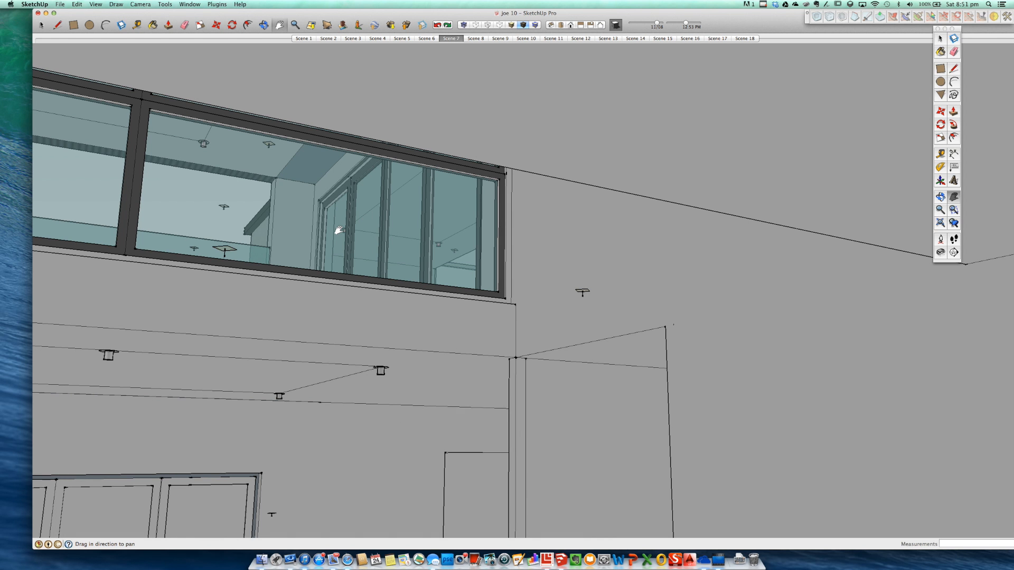
{"action": "middle_click_drag", "start_coordinate": [352, 229], "coordinate": [381, 384]}
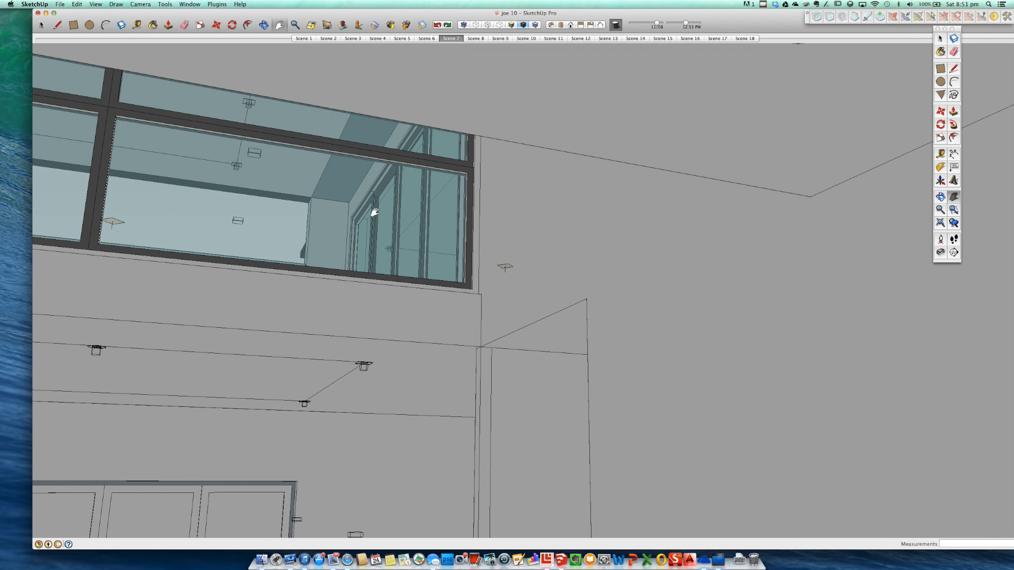
{"action": "middle_click_drag", "start_coordinate": [338, 232], "coordinate": [651, 323]}
{"action": "scroll", "coordinate": [764, 314], "scroll_direction": "down", "scroll_amount": 12}
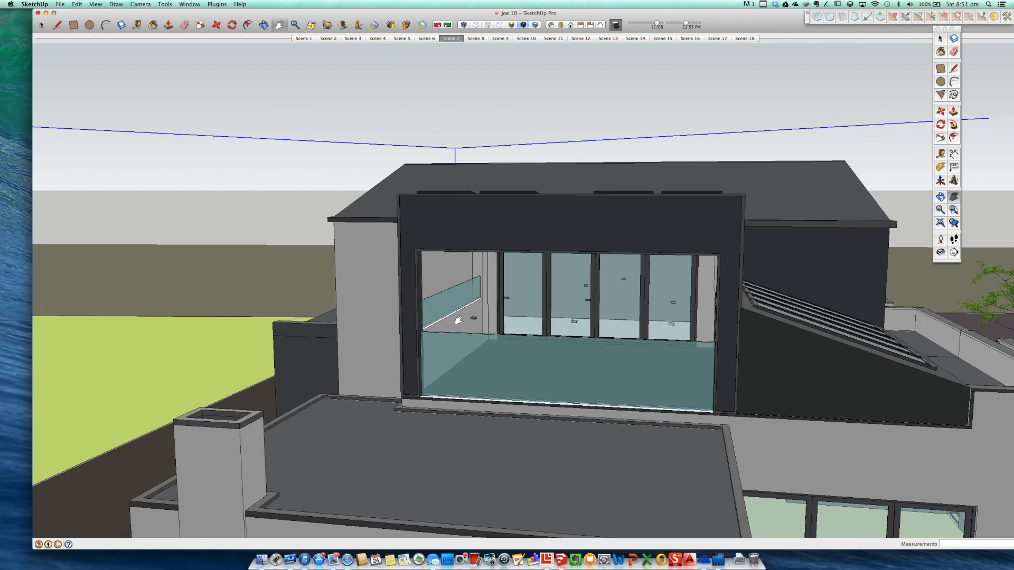
{"action": "scroll", "coordinate": [479, 317], "scroll_direction": "up", "scroll_amount": 8}
{"action": "scroll", "coordinate": [485, 275], "scroll_direction": "down", "scroll_amount": 15}
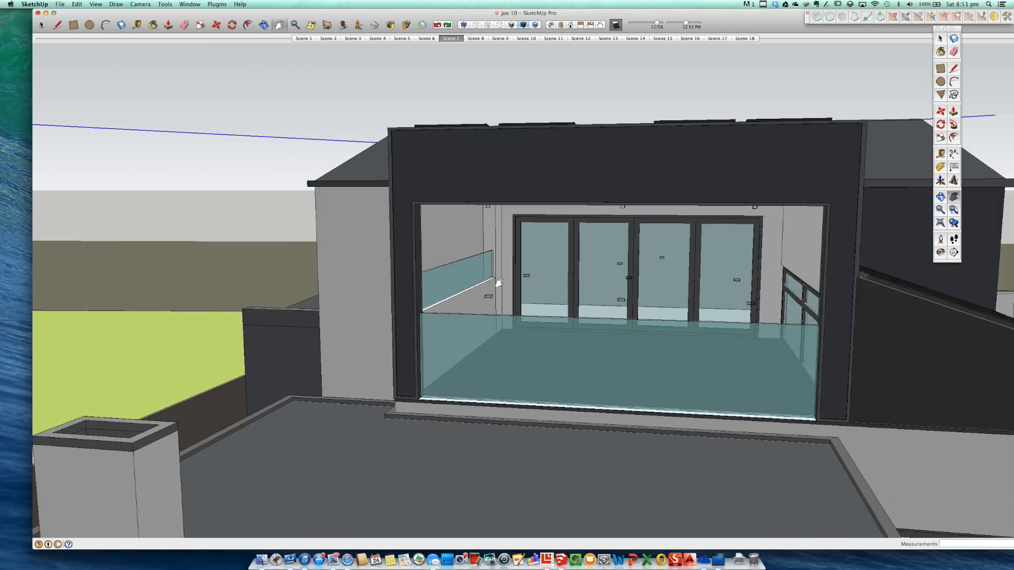
Examine the roofs from above, including the solar panels, the skylights and the shadows cast on the lawn.
{"action": "middle_click_drag", "start_coordinate": [555, 269], "coordinate": [218, 422]}
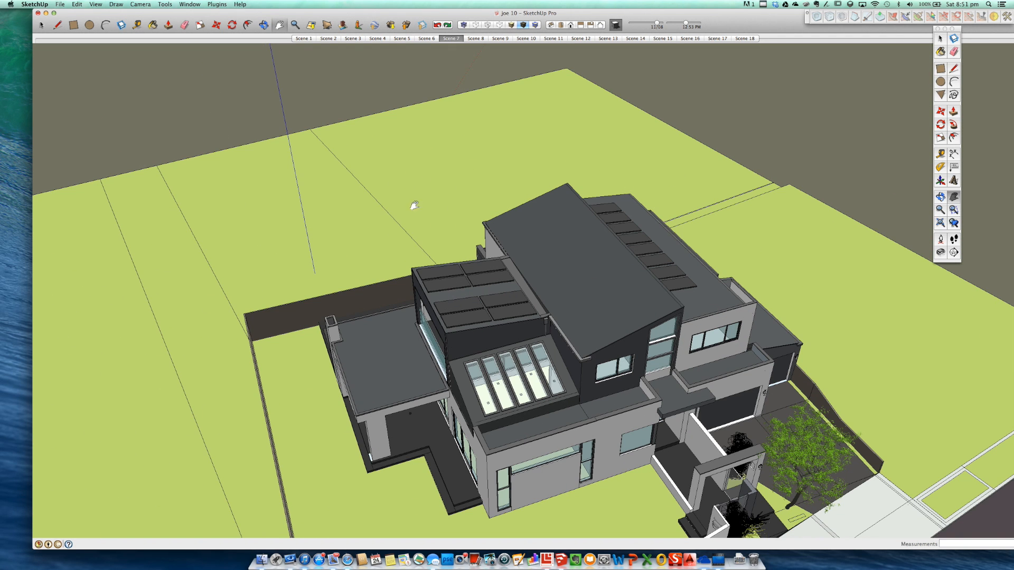
{"action": "scroll", "coordinate": [497, 285], "scroll_direction": "down", "scroll_amount": 5}
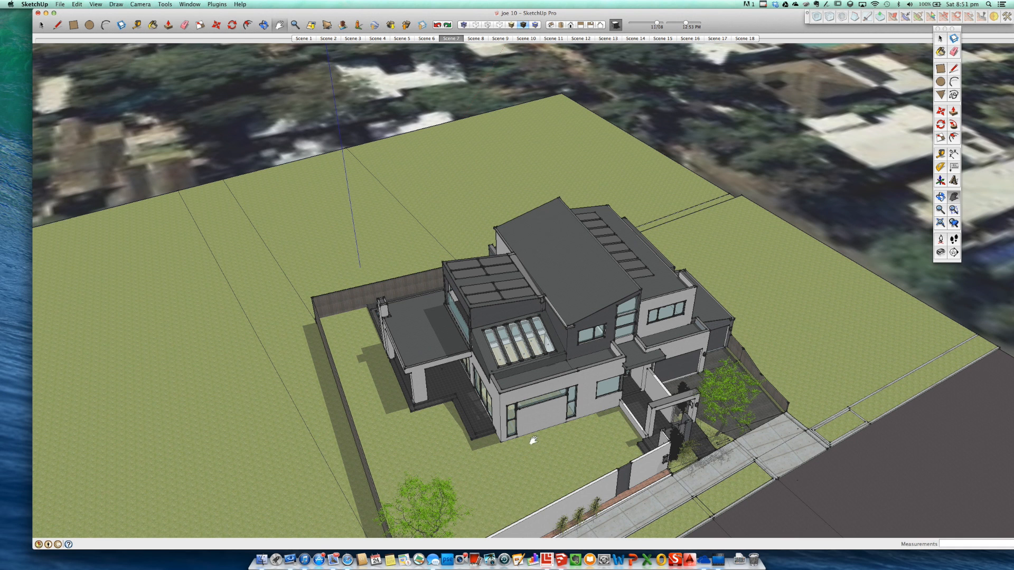
{"action": "scroll", "coordinate": [496, 310], "scroll_direction": "up", "scroll_amount": 4}
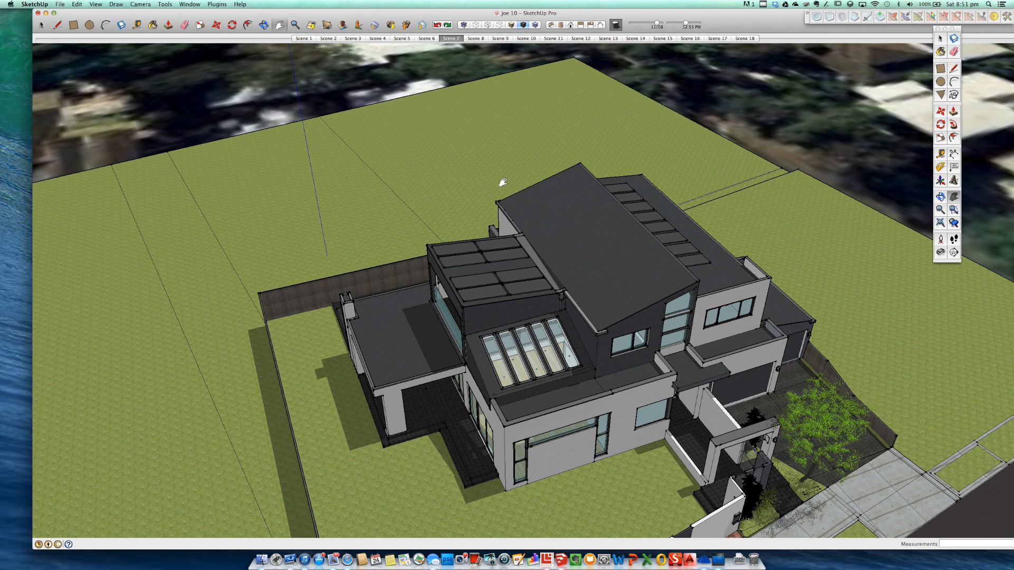
{"action": "middle_click_drag", "start_coordinate": [506, 186], "coordinate": [496, 155]}
{"action": "scroll", "coordinate": [676, 206], "scroll_direction": "up", "scroll_amount": 2}
{"action": "middle_click_drag", "start_coordinate": [675, 206], "coordinate": [649, 212]}
{"action": "middle_click_drag", "start_coordinate": [427, 248], "coordinate": [403, 262]}
{"action": "middle_click_drag", "start_coordinate": [567, 263], "coordinate": [592, 265]}
{"action": "scroll", "coordinate": [592, 264], "scroll_direction": "down", "scroll_amount": 3}
{"action": "middle_click_drag", "start_coordinate": [710, 292], "coordinate": [613, 272]}
{"action": "scroll", "coordinate": [646, 286], "scroll_direction": "down", "scroll_amount": 3}
{"action": "scroll", "coordinate": [669, 323], "scroll_direction": "up", "scroll_amount": 2}
Examine the street facade, including the tall stair window, the entry portico and the garage.
{"action": "middle_click_drag", "start_coordinate": [713, 478], "coordinate": [641, 388]}
{"action": "middle_click_drag", "start_coordinate": [378, 384], "coordinate": [468, 340]}
{"action": "scroll", "coordinate": [471, 339], "scroll_direction": "up", "scroll_amount": 4}
{"action": "scroll", "coordinate": [608, 304], "scroll_direction": "up", "scroll_amount": 5}
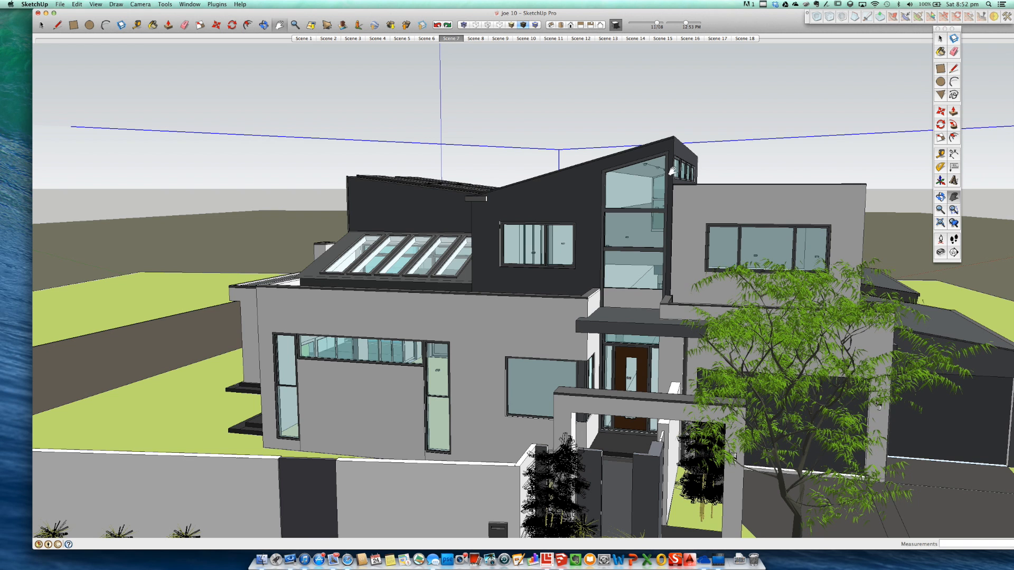
{"action": "middle_click_drag", "start_coordinate": [586, 191], "coordinate": [627, 172]}
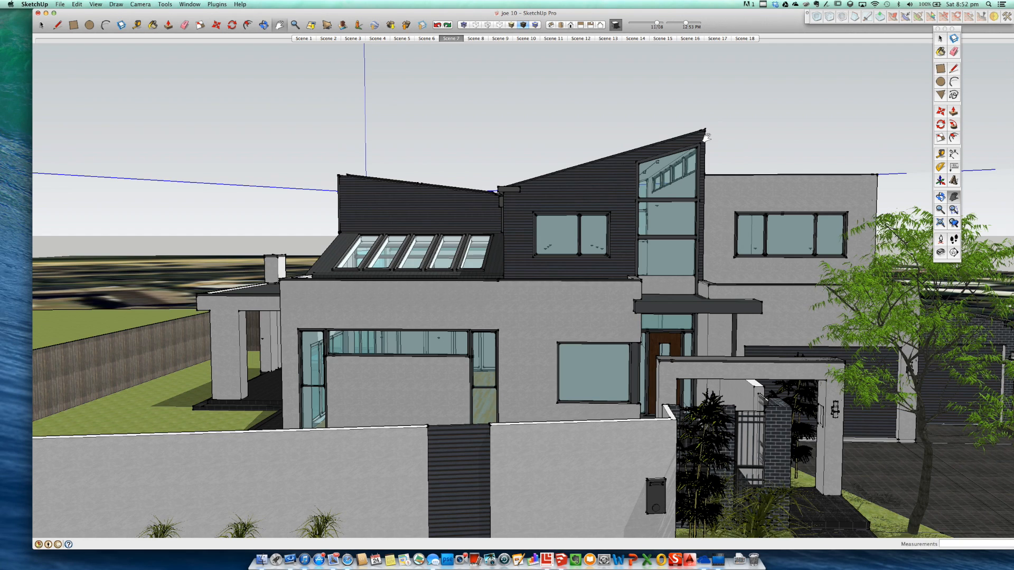
{"action": "middle_click_drag", "start_coordinate": [776, 147], "coordinate": [549, 167]}
{"action": "middle_click_drag", "start_coordinate": [625, 172], "coordinate": [749, 163]}
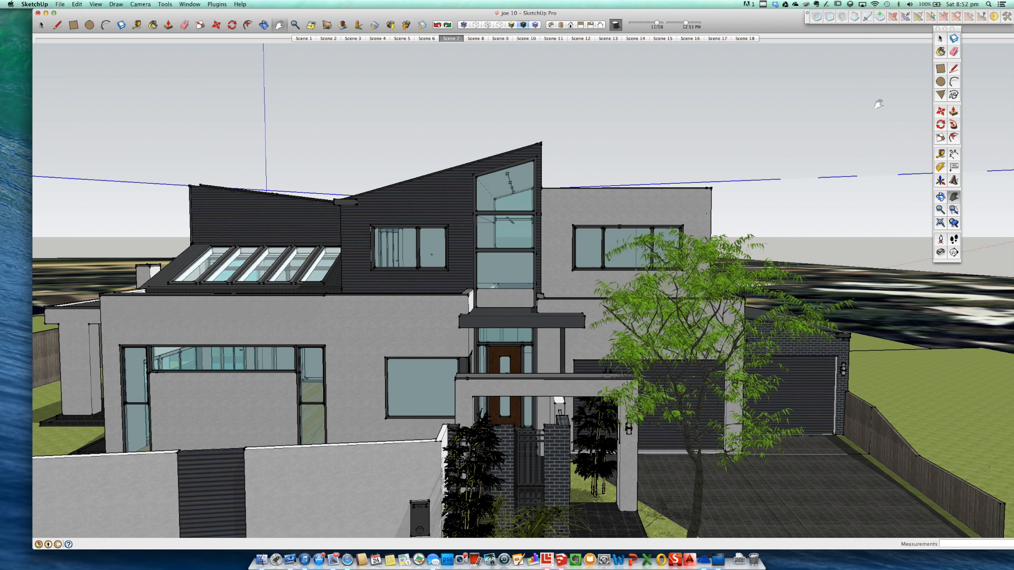
Examine the street facade from the garage side round to the skylights, including the upper-storey windows and the opposing roof slopes.
{"action": "middle_click_drag", "start_coordinate": [578, 186], "coordinate": [546, 191]}
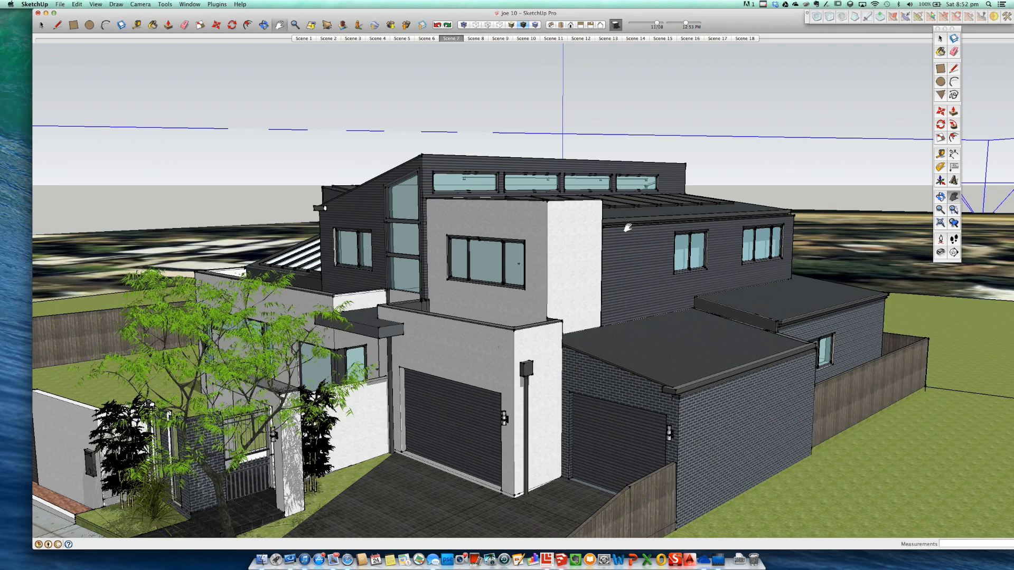
{"action": "middle_click_drag", "start_coordinate": [449, 190], "coordinate": [638, 165]}
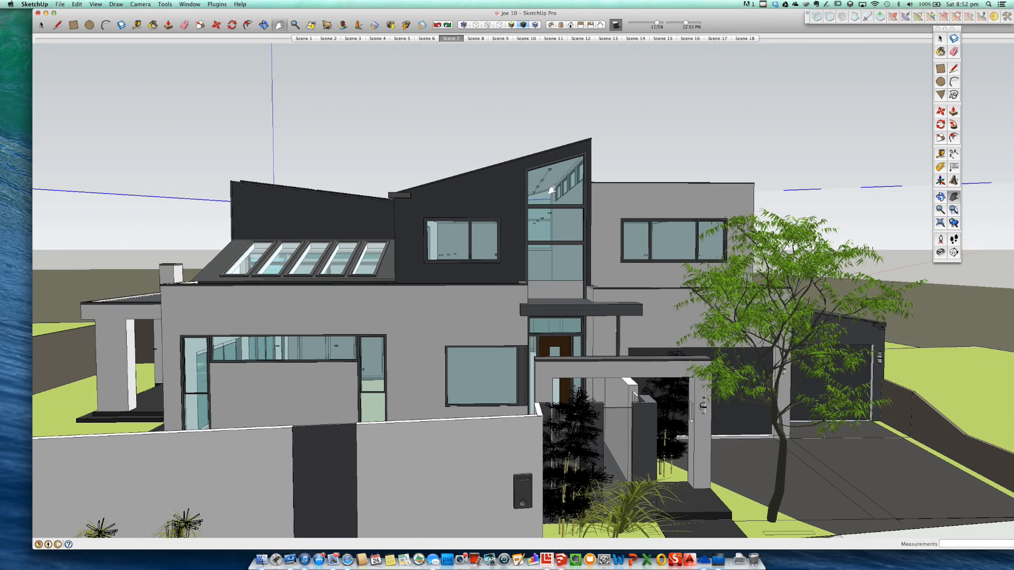
{"action": "scroll", "coordinate": [444, 193], "scroll_direction": "up", "scroll_amount": 1}
{"action": "middle_click_drag", "start_coordinate": [290, 189], "coordinate": [316, 202]}
{"action": "scroll", "coordinate": [391, 197], "scroll_direction": "up", "scroll_amount": 5}
{"action": "middle_click_drag", "start_coordinate": [391, 197], "coordinate": [544, 197]}
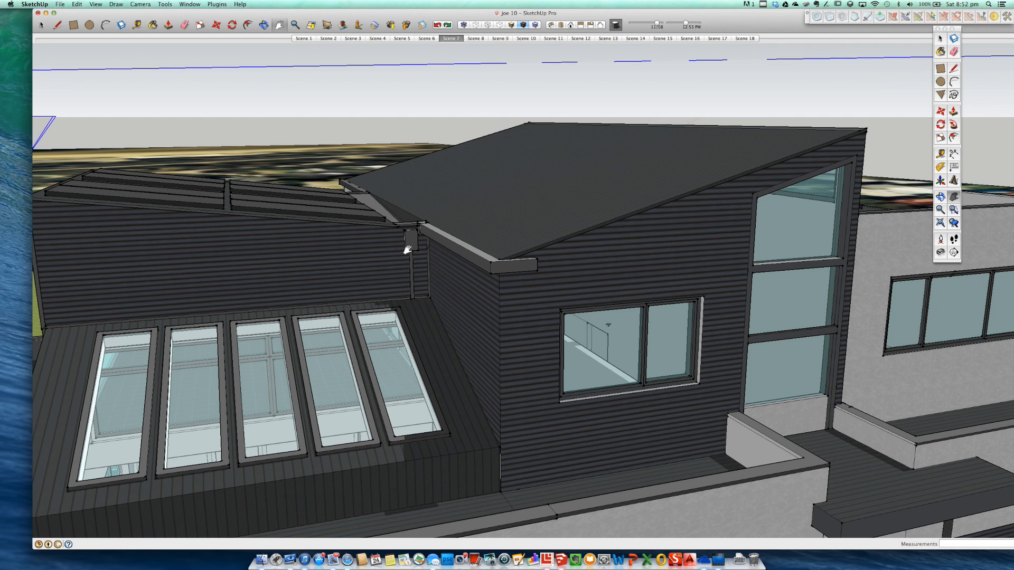
{"action": "scroll", "coordinate": [411, 243], "scroll_direction": "down", "scroll_amount": 6}
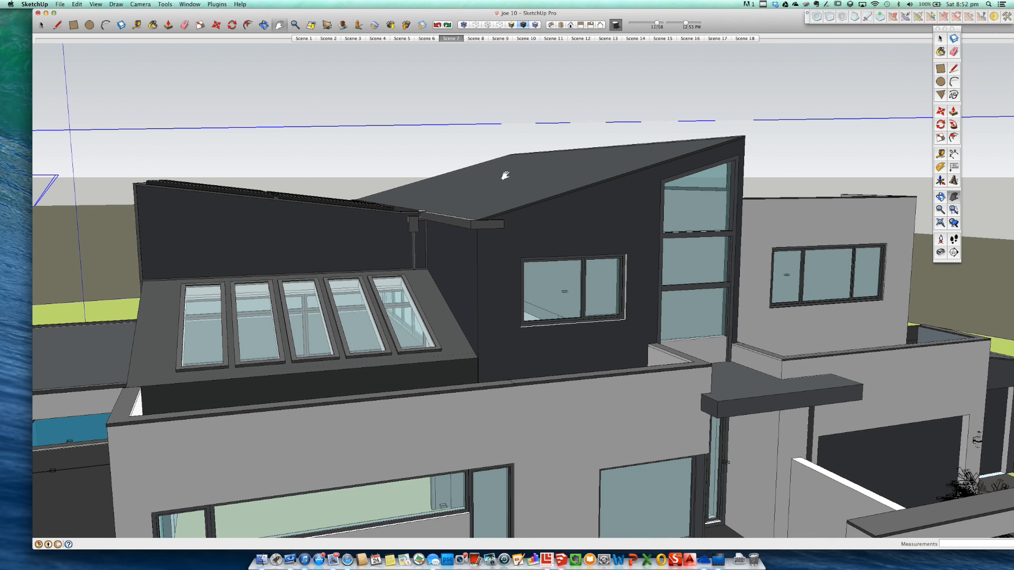
{"action": "middle_click_drag", "start_coordinate": [620, 170], "coordinate": [573, 177]}
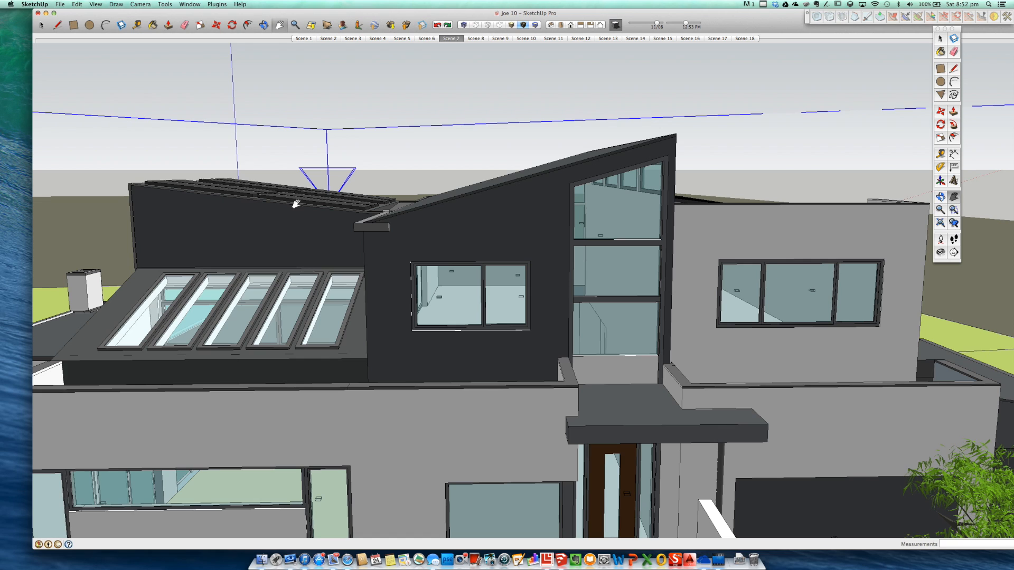
{"action": "mouse_move", "coordinate": [425, 204]}
{"action": "middle_mouse_down"}
{"action": "mouse_move", "coordinate": [534, 185]}
{"action": "mouse_move", "coordinate": [237, 199]}
{"action": "mouse_move", "coordinate": [442, 198]}
{"action": "middle_mouse_up"}
{"action": "middle_click_drag", "start_coordinate": [797, 190], "coordinate": [753, 194]}
{"action": "scroll", "coordinate": [625, 206], "scroll_direction": "down", "scroll_amount": 3}
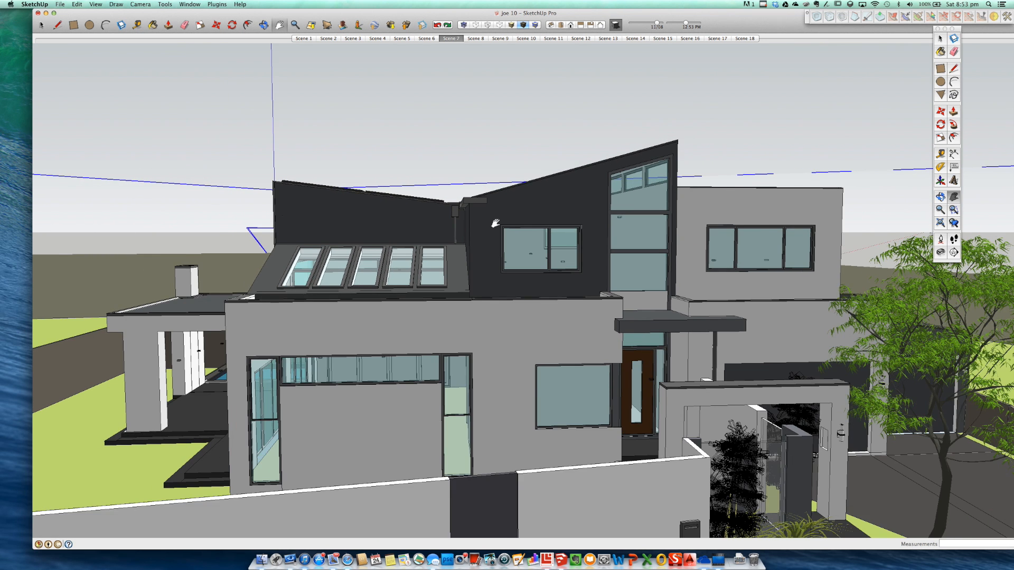
Examine the junction and gutter between the two opposing upper roof slopes, from the street front and from above.
{"action": "scroll", "coordinate": [496, 223], "scroll_direction": "up", "scroll_amount": 3}
{"action": "scroll", "coordinate": [290, 201], "scroll_direction": "up", "scroll_amount": 2}
{"action": "middle_click_drag", "start_coordinate": [271, 197], "coordinate": [270, 195]}
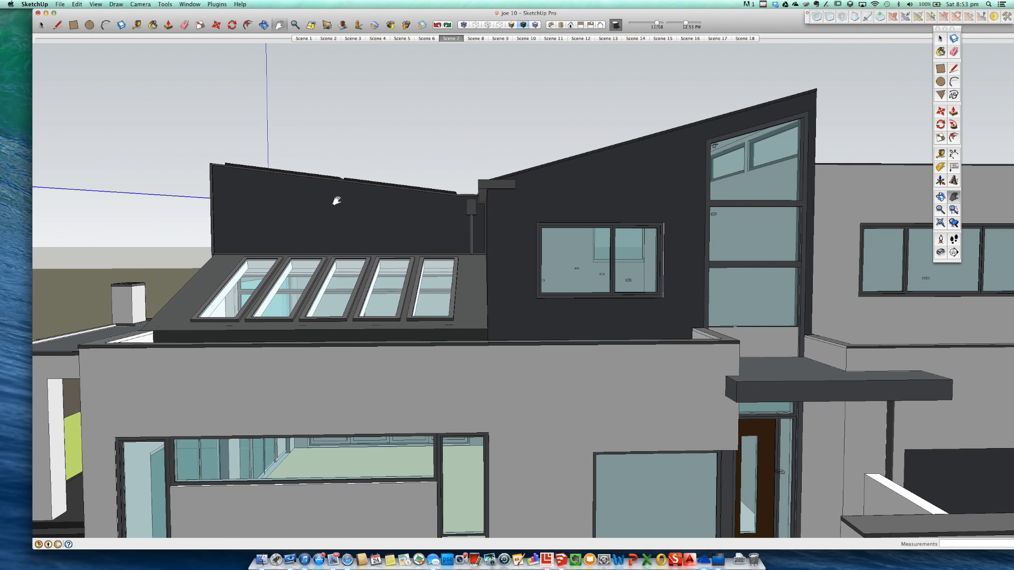
{"action": "scroll", "coordinate": [364, 199], "scroll_direction": "down", "scroll_amount": 1}
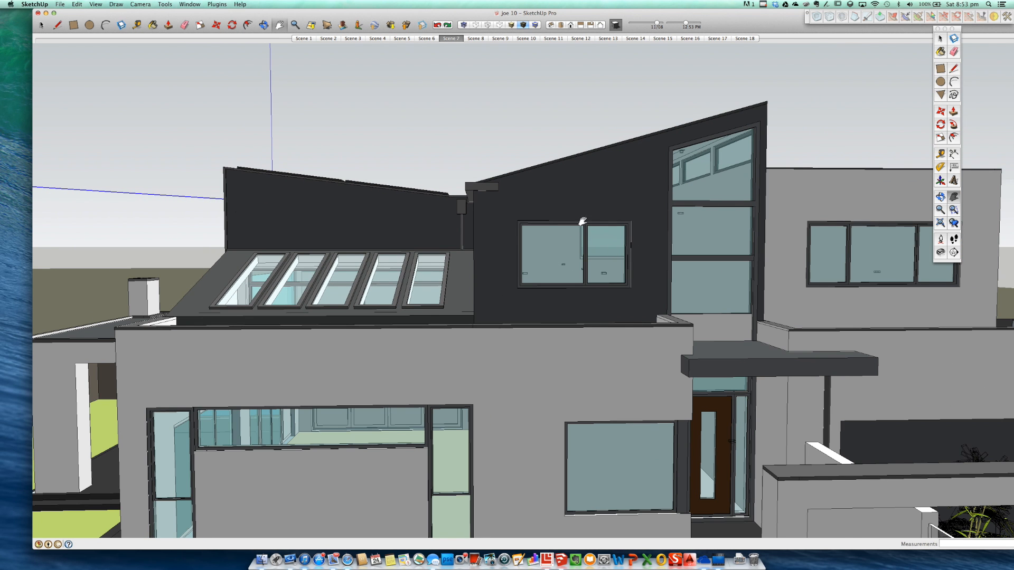
{"action": "scroll", "coordinate": [340, 198], "scroll_direction": "up", "scroll_amount": 2}
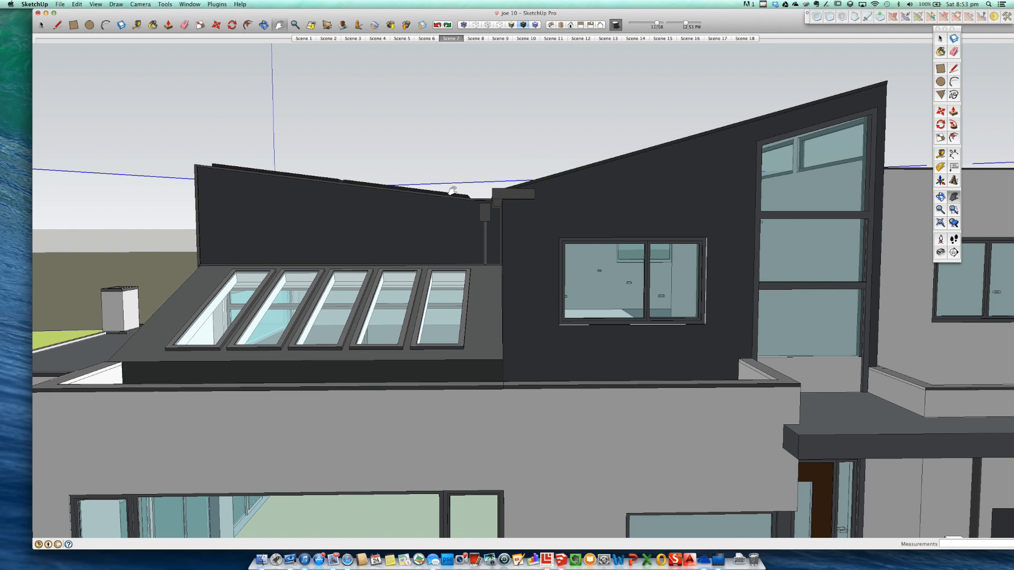
{"action": "middle_click_drag", "start_coordinate": [450, 206], "coordinate": [442, 240]}
{"action": "scroll", "coordinate": [441, 167], "scroll_direction": "up", "scroll_amount": 3}
{"action": "scroll", "coordinate": [448, 210], "scroll_direction": "down", "scroll_amount": 2}
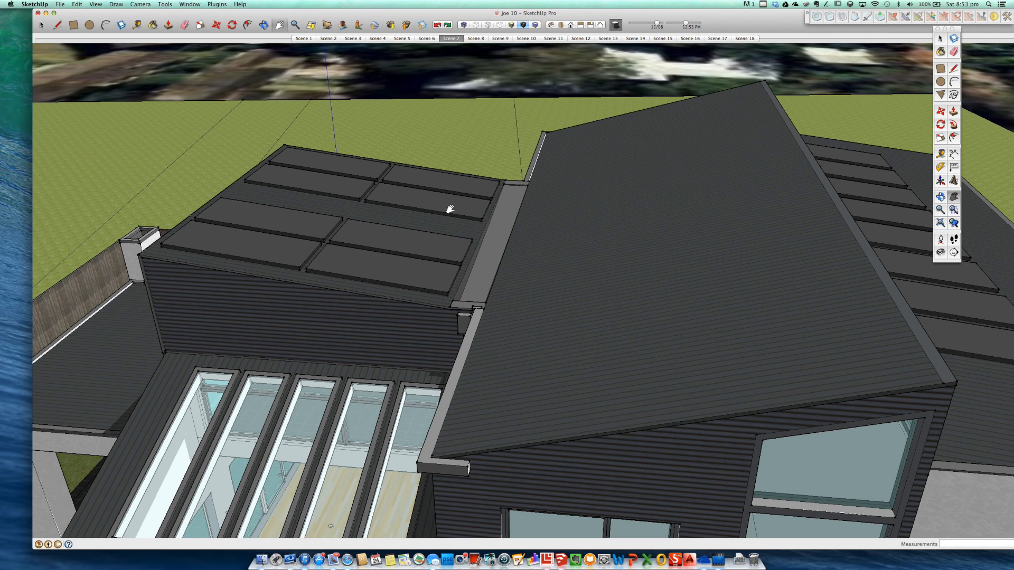
{"action": "scroll", "coordinate": [450, 209], "scroll_direction": "down", "scroll_amount": 3}
{"action": "scroll", "coordinate": [499, 236], "scroll_direction": "down", "scroll_amount": 5}
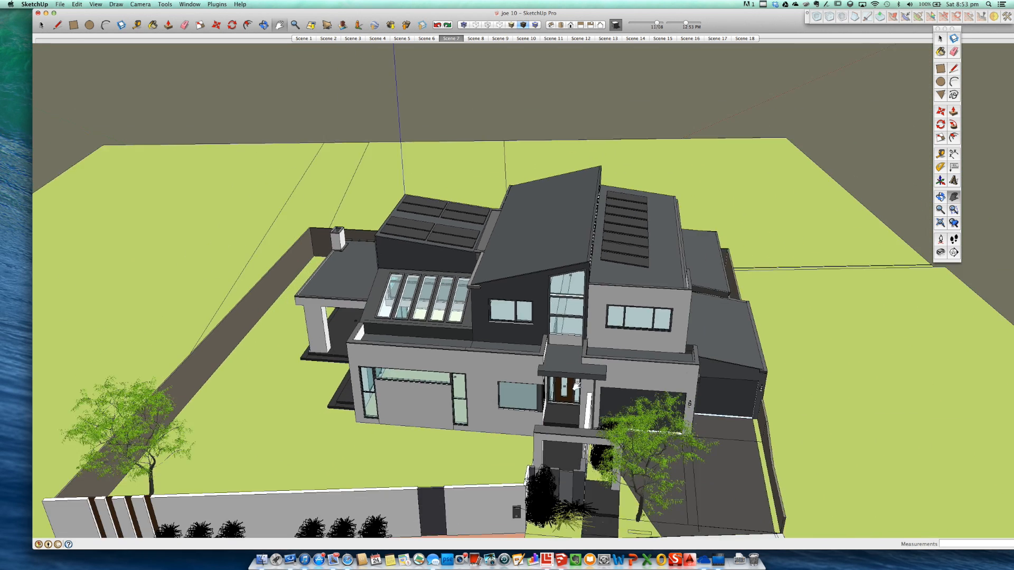
{"action": "scroll", "coordinate": [578, 358], "scroll_direction": "up", "scroll_amount": 5}
{"action": "middle_click_drag", "start_coordinate": [495, 271], "coordinate": [537, 295]}
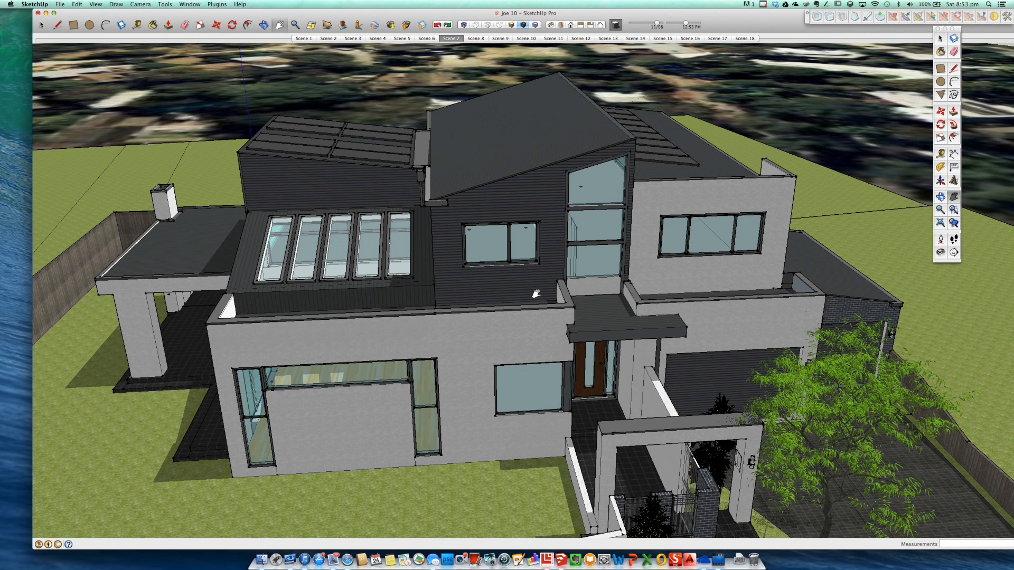
{"action": "scroll", "coordinate": [363, 148], "scroll_direction": "up", "scroll_amount": 3}
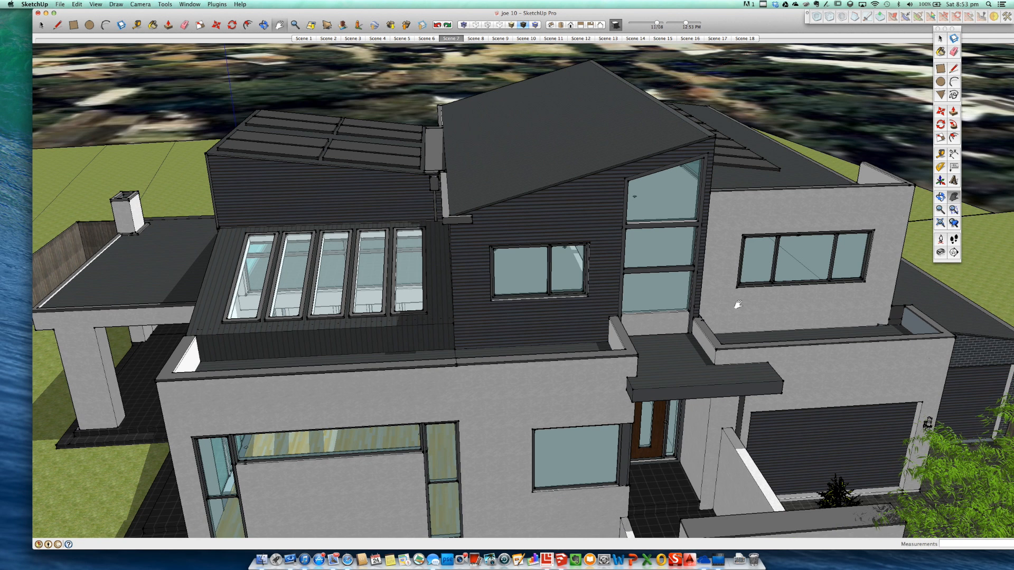
Examine the row of high windows and the solar panels on the garage-side roof, and how they relate to the street facade.
{"action": "middle_click_drag", "start_coordinate": [800, 222], "coordinate": [699, 217]}
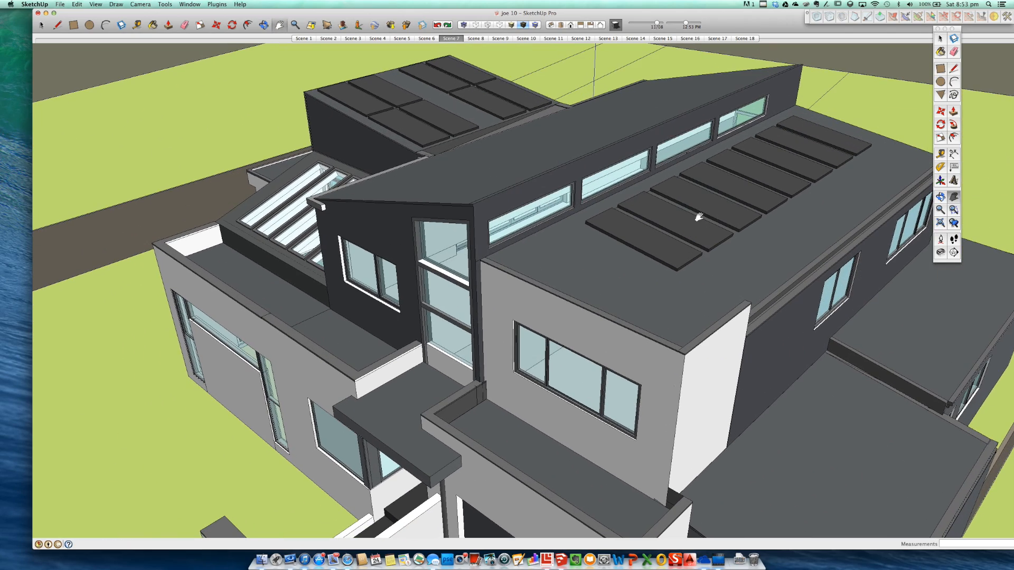
{"action": "middle_click_drag", "start_coordinate": [703, 250], "coordinate": [615, 243]}
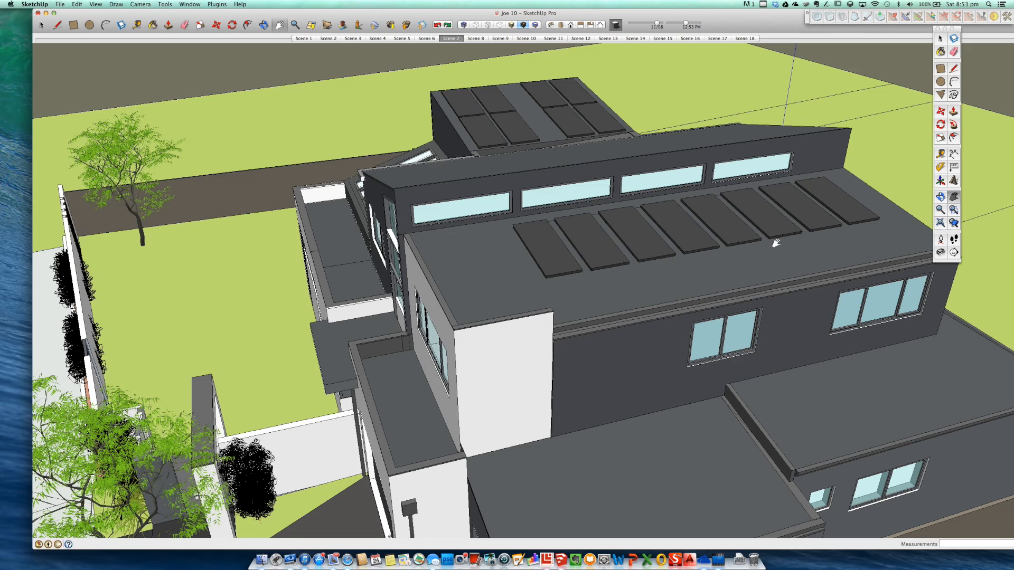
{"action": "middle_click_drag", "start_coordinate": [563, 235], "coordinate": [805, 116]}
{"action": "middle_click_drag", "start_coordinate": [393, 159], "coordinate": [439, 146]}
{"action": "key", "text": "h"}
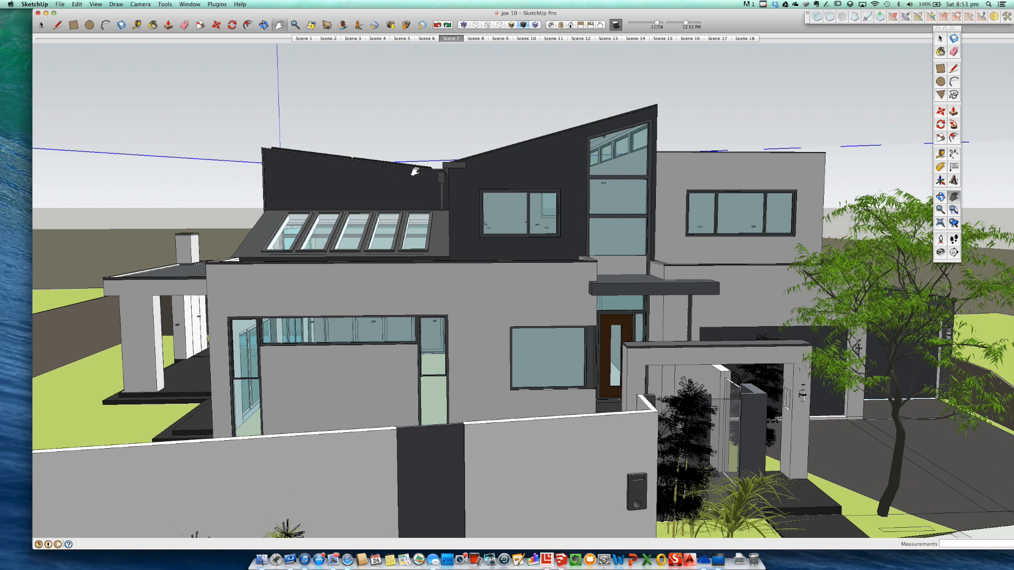
{"action": "scroll", "coordinate": [569, 240], "scroll_direction": "down", "scroll_amount": 3}
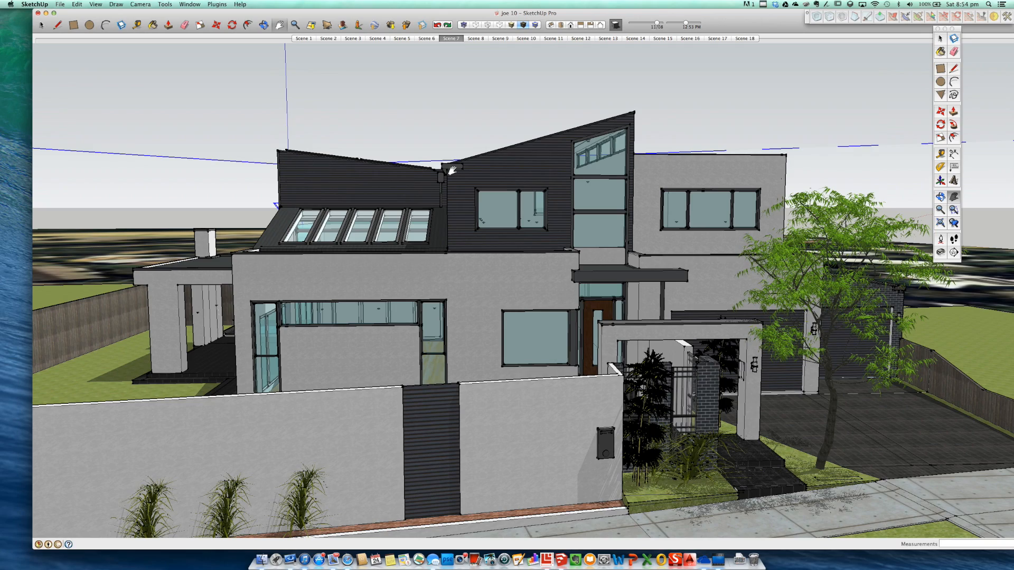
{"action": "middle_click_drag", "start_coordinate": [700, 310], "coordinate": [578, 302]}
{"action": "scroll", "coordinate": [638, 153], "scroll_direction": "up", "scroll_amount": 6}
{"action": "scroll", "coordinate": [657, 178], "scroll_direction": "down", "scroll_amount": 1}
{"action": "scroll", "coordinate": [657, 178], "scroll_direction": "down", "scroll_amount": 5}
{"action": "scroll", "coordinate": [625, 174], "scroll_direction": "up", "scroll_amount": 4}
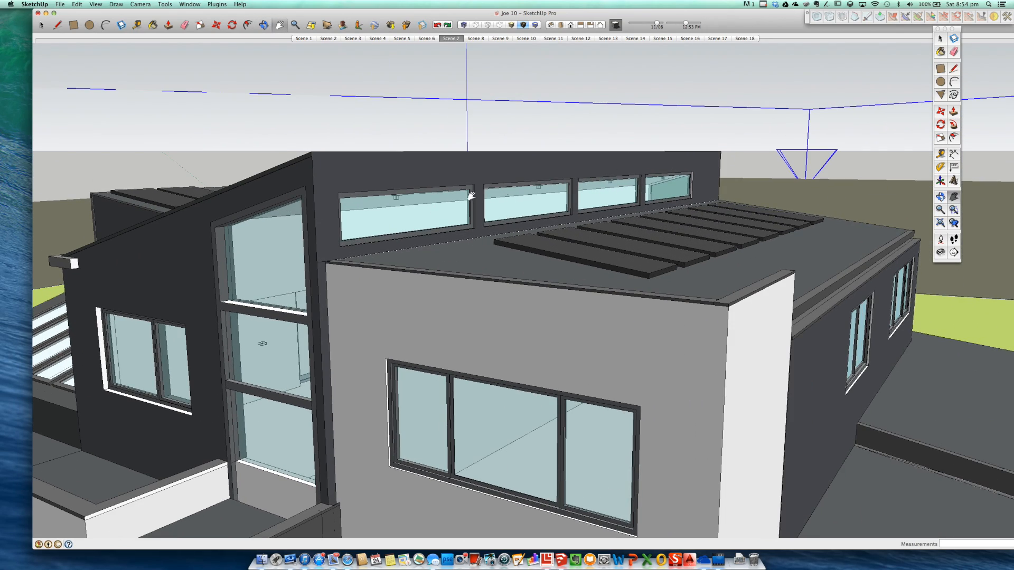
Examine the tall stair window above the entry and the view through it to the window at the far end.
{"action": "middle_click_drag", "start_coordinate": [336, 256], "coordinate": [532, 266]}
{"action": "scroll", "coordinate": [507, 475], "scroll_direction": "up", "scroll_amount": 10}
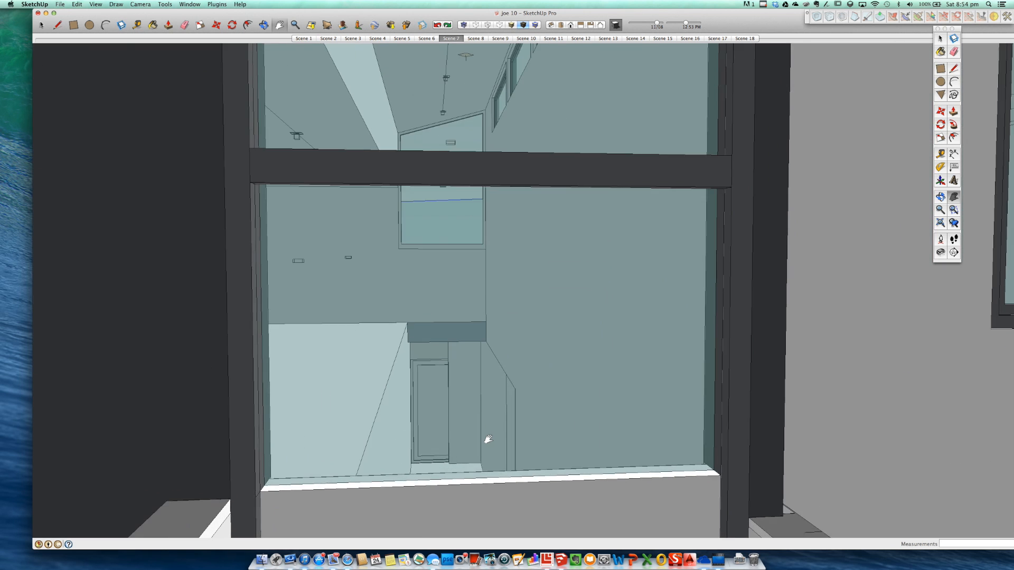
{"action": "scroll", "coordinate": [488, 445], "scroll_direction": "up", "scroll_amount": 3}
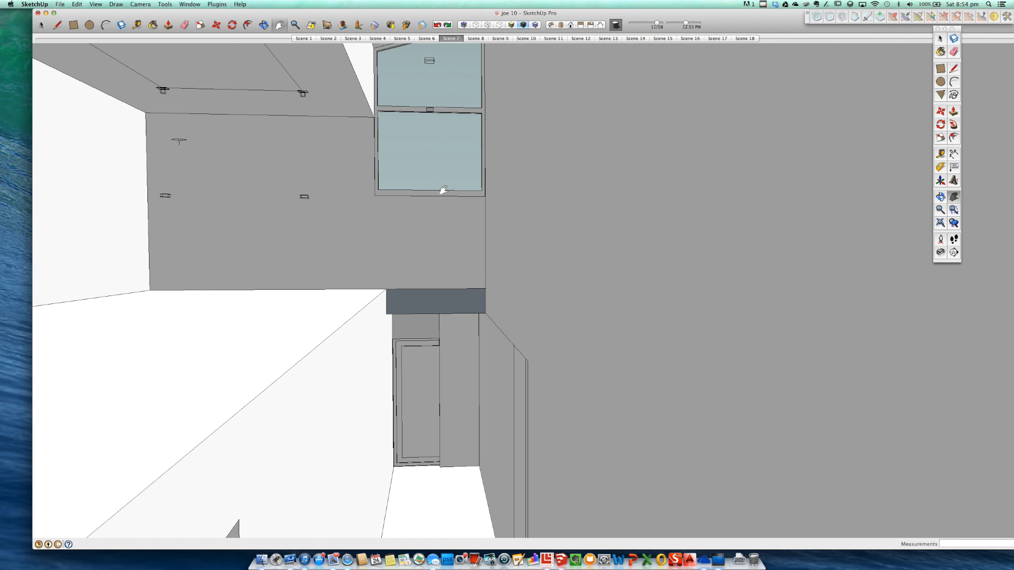
{"action": "scroll", "coordinate": [450, 263], "scroll_direction": "down", "scroll_amount": 10}
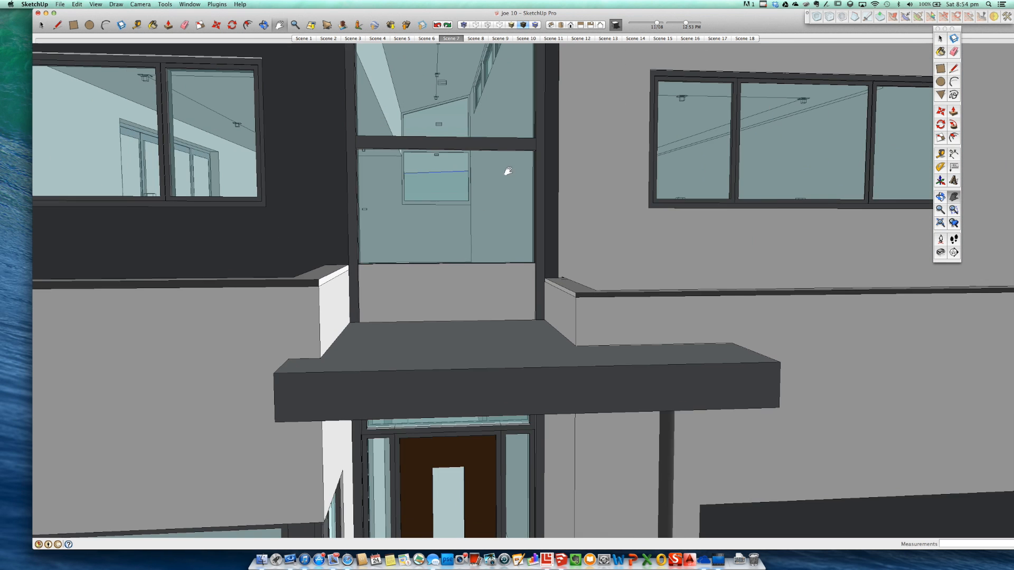
{"action": "middle_click_drag", "start_coordinate": [505, 172], "coordinate": [588, 302]}
{"action": "scroll", "coordinate": [479, 226], "scroll_direction": "down", "scroll_amount": 10}
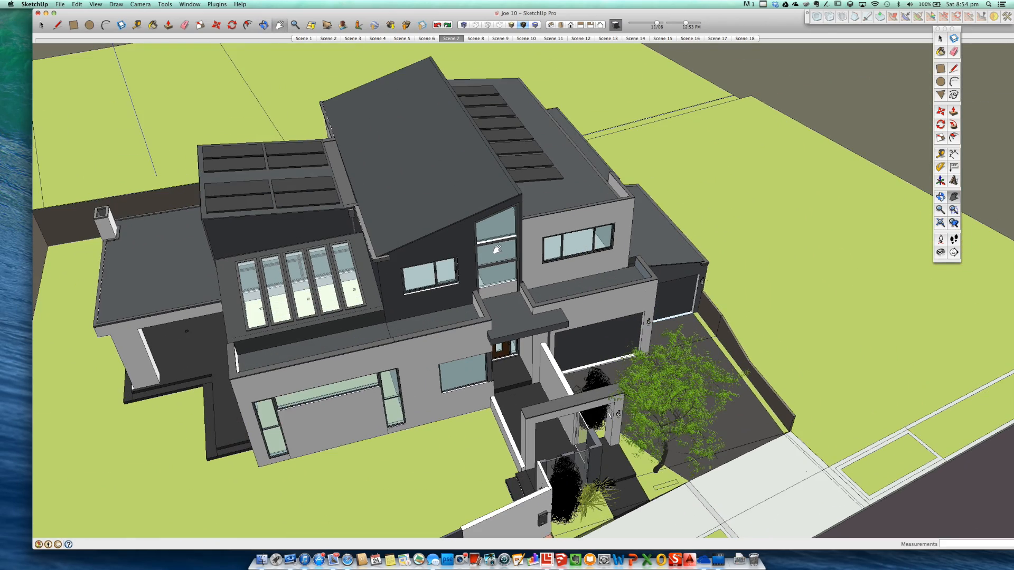
Examine the whole street frontage from raised and street-level viewpoints, including the front wall, entry portico, tree and garages.
{"action": "middle_click_drag", "start_coordinate": [287, 149], "coordinate": [532, 232]}
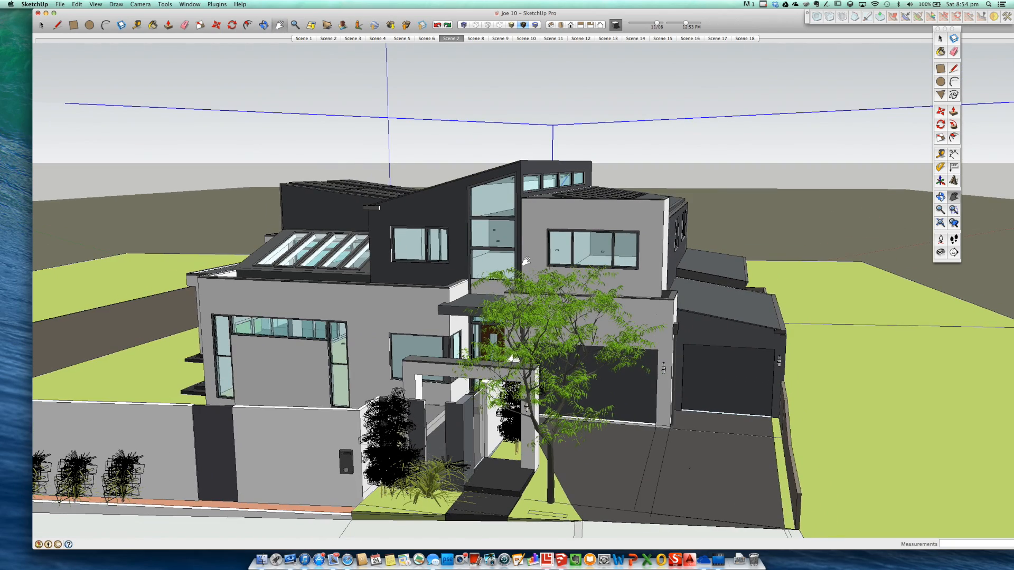
{"action": "scroll", "coordinate": [525, 261], "scroll_direction": "up", "scroll_amount": 2}
{"action": "middle_click_drag", "start_coordinate": [483, 256], "coordinate": [528, 243]}
{"action": "scroll", "coordinate": [496, 302], "scroll_direction": "up", "scroll_amount": 1}
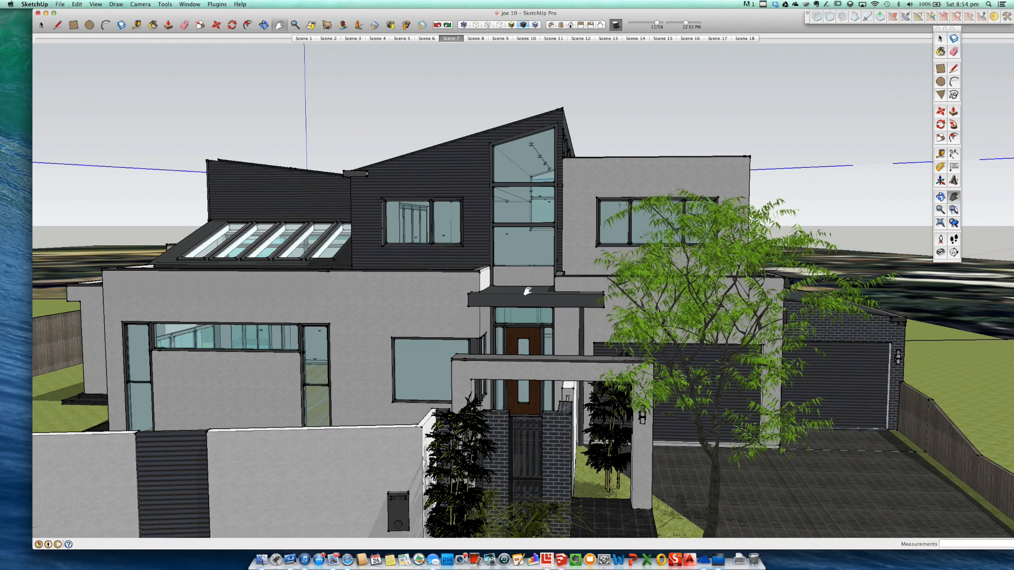
{"action": "middle_click_drag", "start_coordinate": [527, 291], "coordinate": [496, 280]}
{"action": "scroll", "coordinate": [623, 271], "scroll_direction": "down", "scroll_amount": 3}
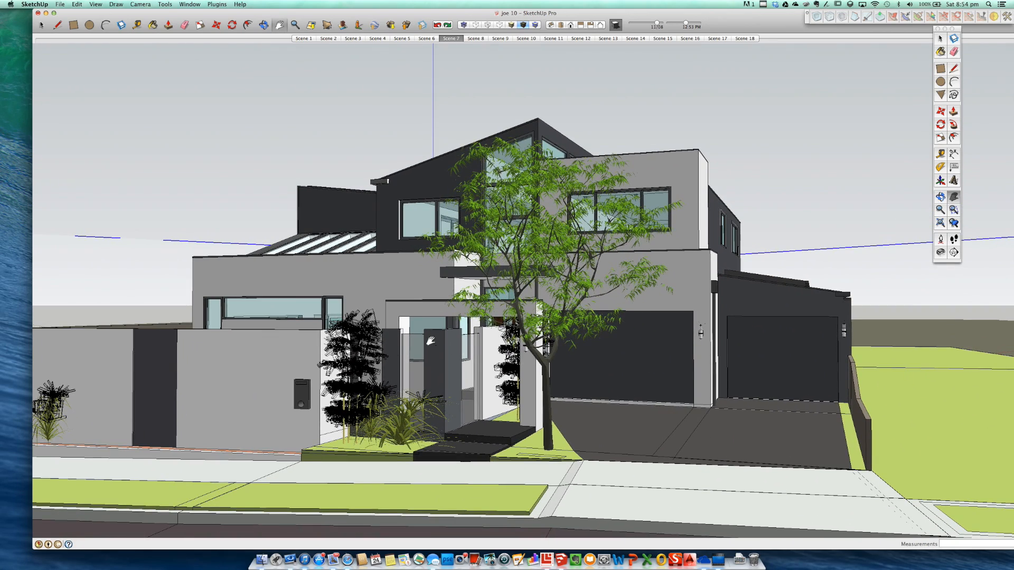
{"action": "scroll", "coordinate": [493, 336], "scroll_direction": "down", "scroll_amount": 2}
{"action": "left_click_drag", "start_coordinate": [455, 352], "coordinate": [514, 336]}
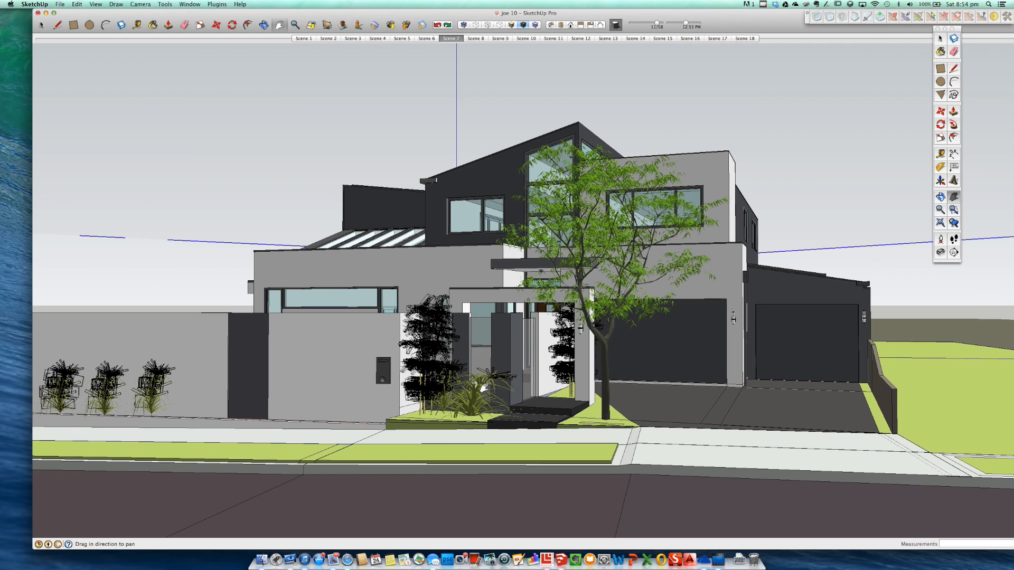
{"action": "middle_click_drag", "start_coordinate": [491, 379], "coordinate": [554, 375]}
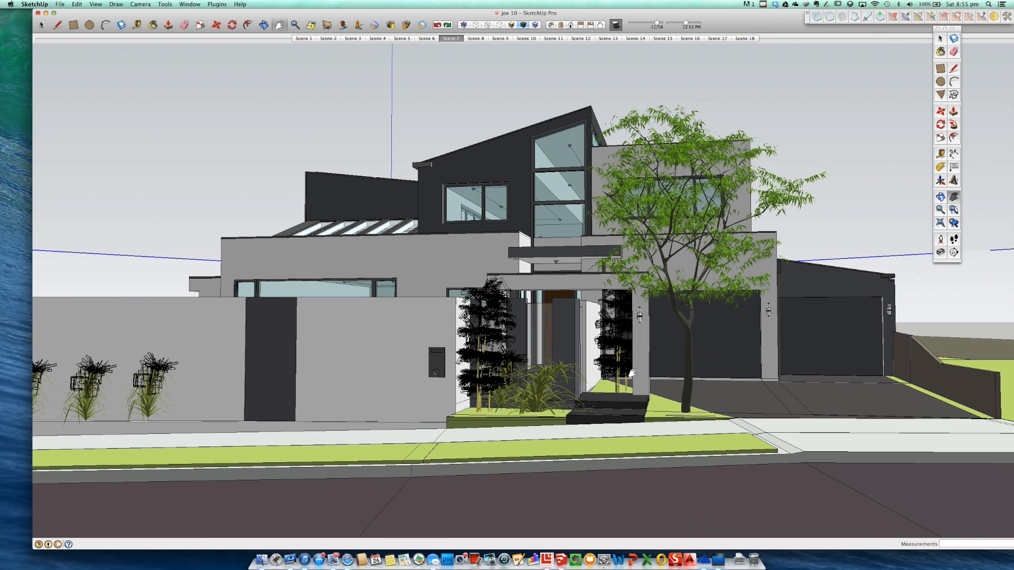
{"action": "scroll", "coordinate": [650, 364], "scroll_direction": "up", "scroll_amount": 2}
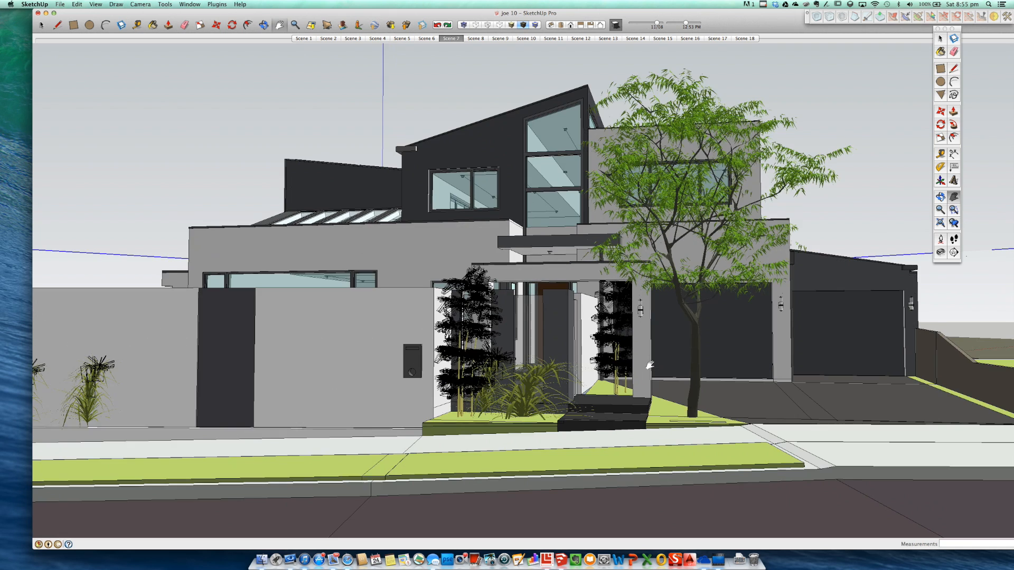
{"action": "scroll", "coordinate": [626, 363], "scroll_direction": "up", "scroll_amount": 2}
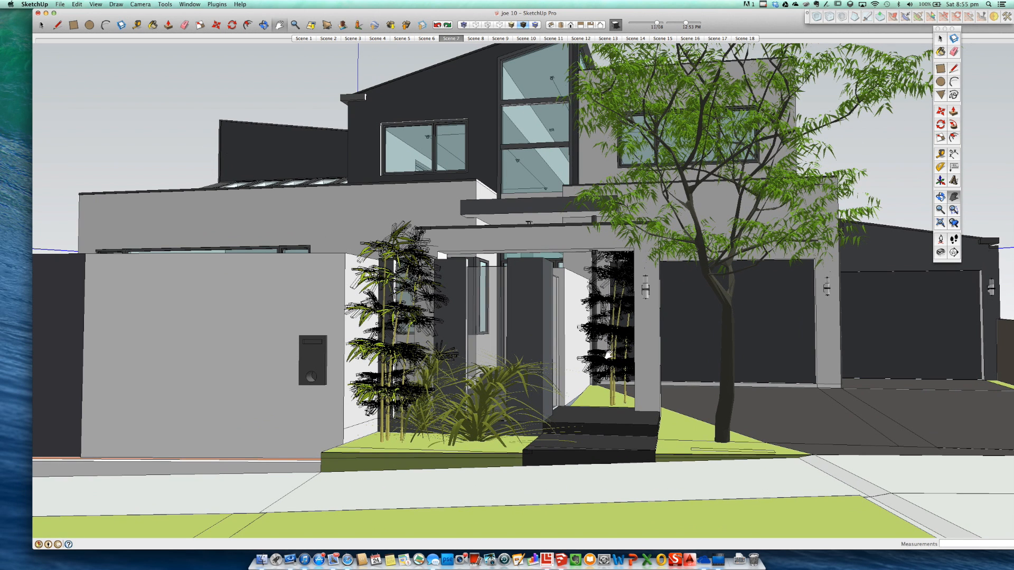
Examine the front entry from the footpath, including the portico, front door, entry steps, letterbox and garden bed.
{"action": "key", "text": "o"}
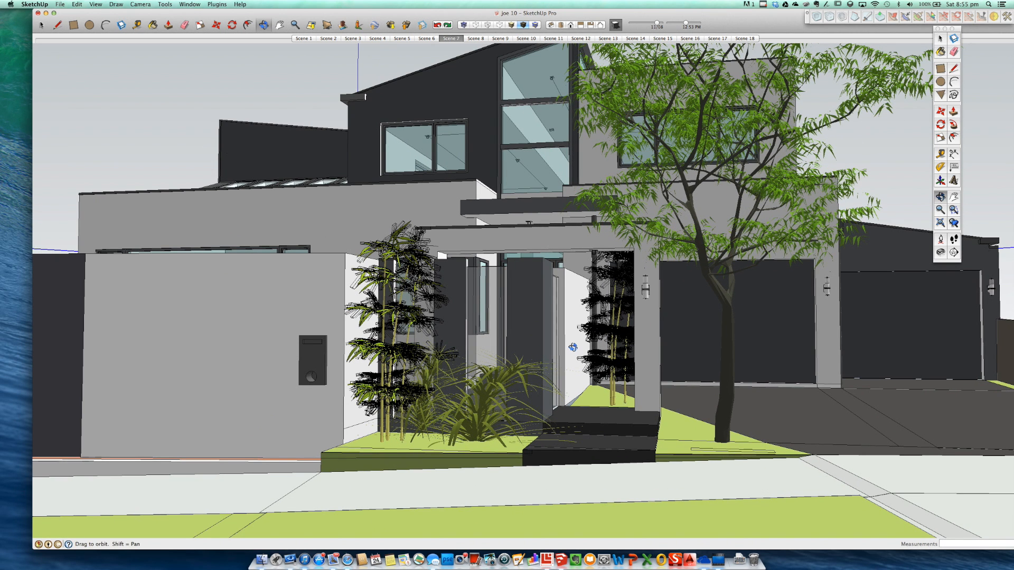
{"action": "left_click_drag", "start_coordinate": [573, 347], "coordinate": [482, 352]}
{"action": "key", "text": "h"}
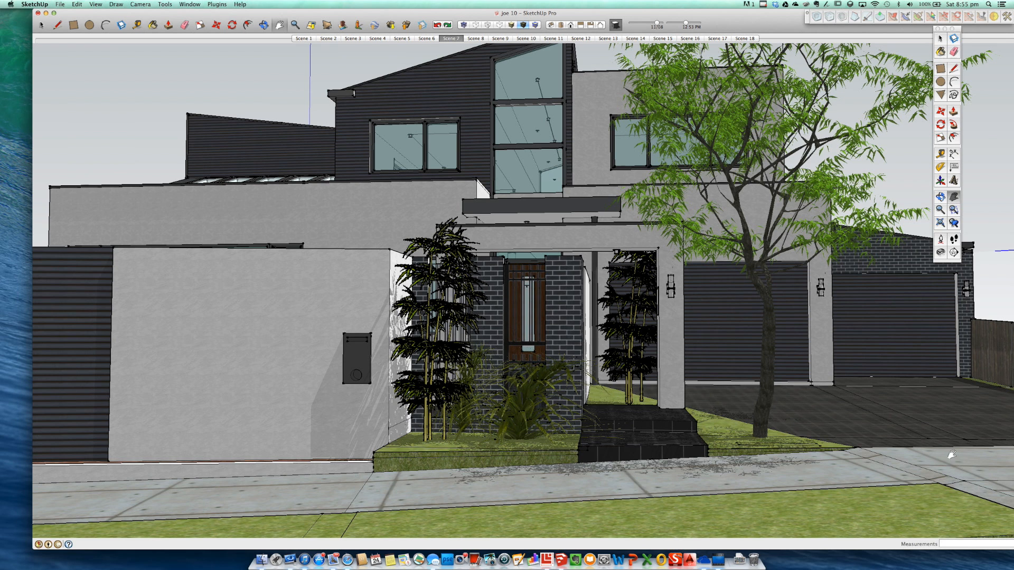
{"action": "scroll", "coordinate": [785, 406], "scroll_direction": "up", "scroll_amount": 1}
{"action": "middle_click_drag", "start_coordinate": [784, 405], "coordinate": [739, 408]}
{"action": "middle_click_drag", "start_coordinate": [739, 409], "coordinate": [762, 410], "text": "shift"}
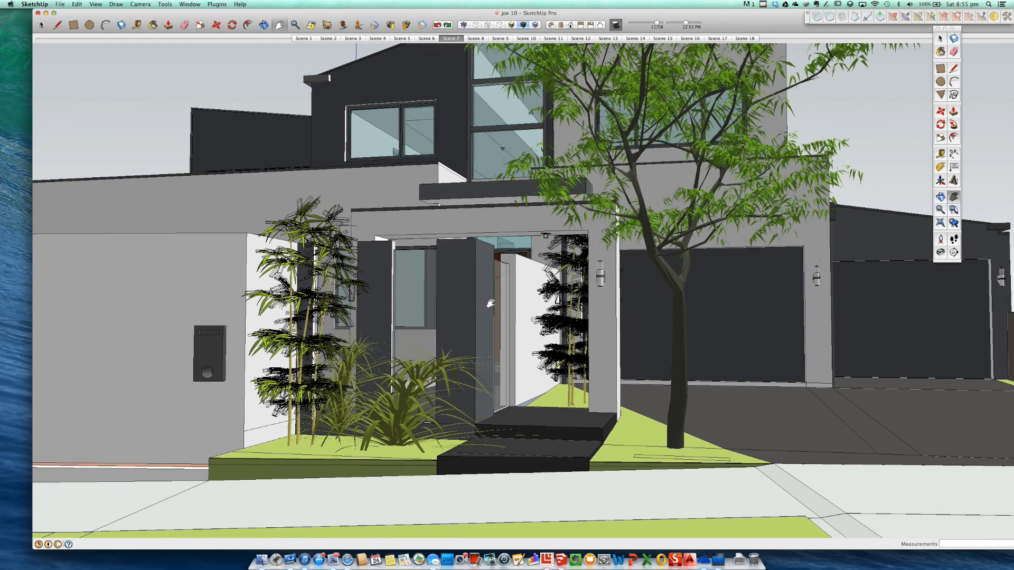
{"action": "scroll", "coordinate": [490, 303], "scroll_direction": "up", "scroll_amount": 3}
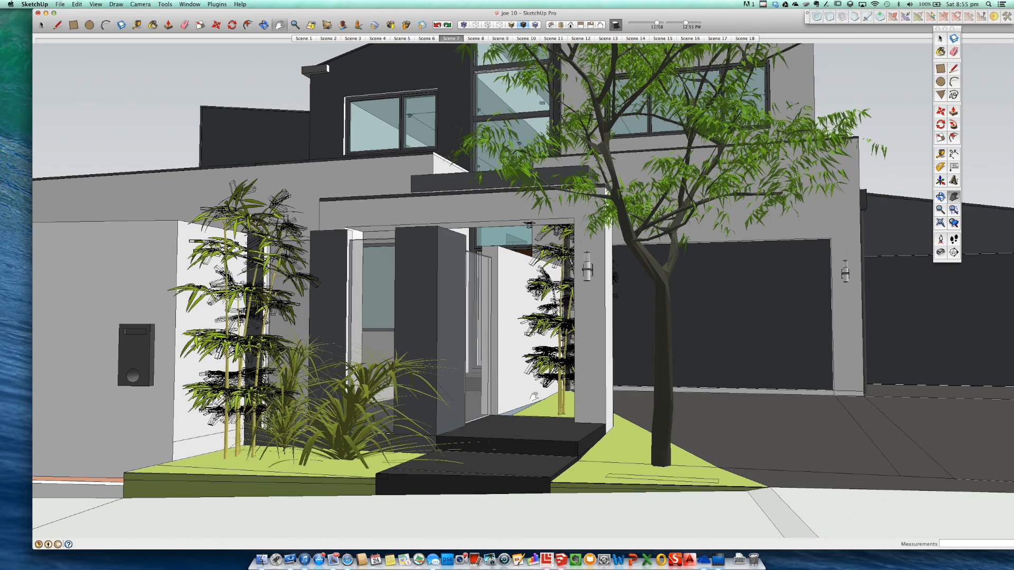
{"action": "scroll", "coordinate": [582, 291], "scroll_direction": "up", "scroll_amount": 5}
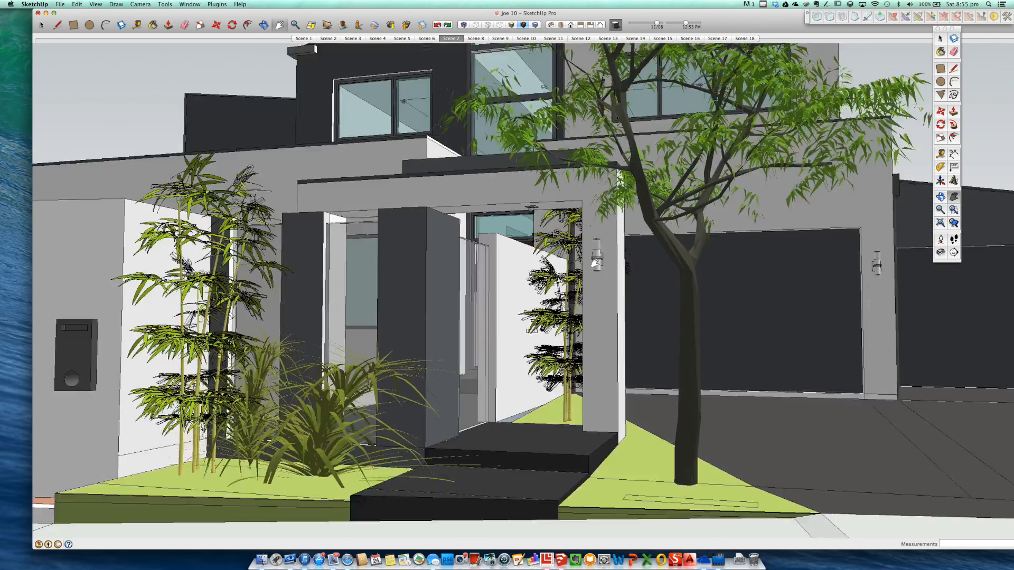
{"action": "scroll", "coordinate": [618, 269], "scroll_direction": "down", "scroll_amount": 4}
{"action": "scroll", "coordinate": [622, 270], "scroll_direction": "down", "scroll_amount": 2}
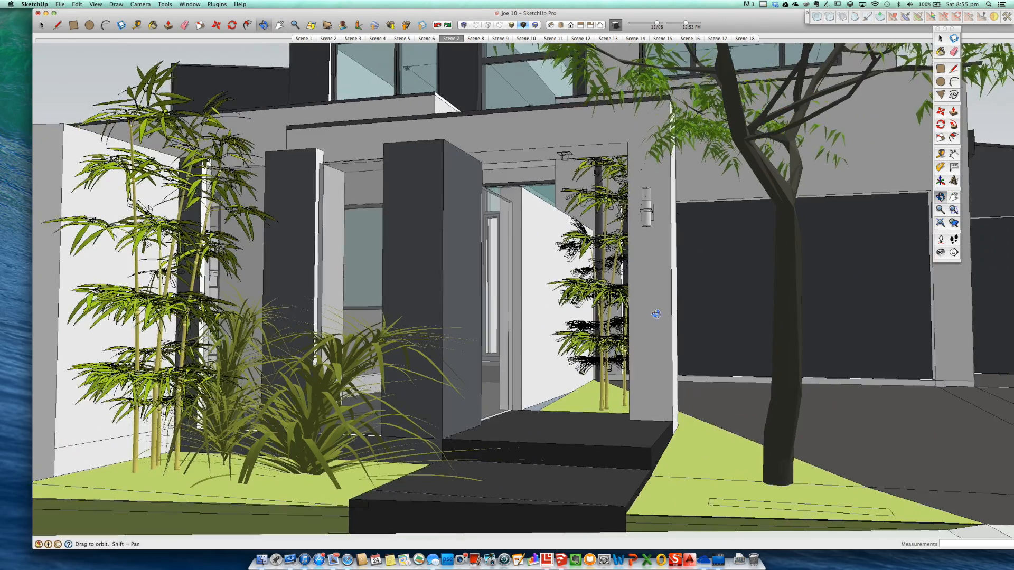
Examine the brick entry piers, metal gate and fence, bamboo planting and portico wall light at close range.
{"action": "scroll", "coordinate": [365, 170], "scroll_direction": "up", "scroll_amount": 3}
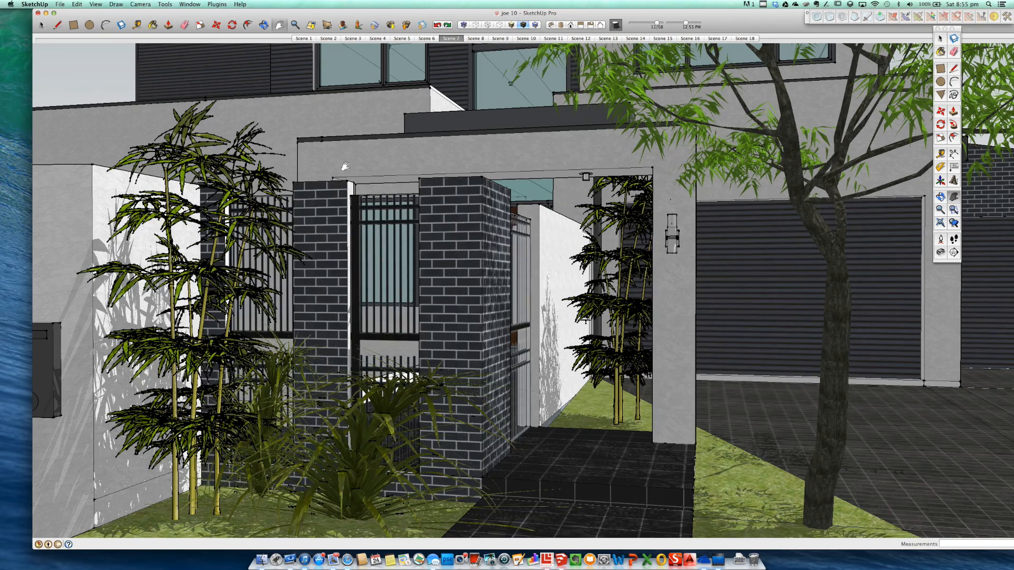
{"action": "scroll", "coordinate": [674, 320], "scroll_direction": "up", "scroll_amount": 6}
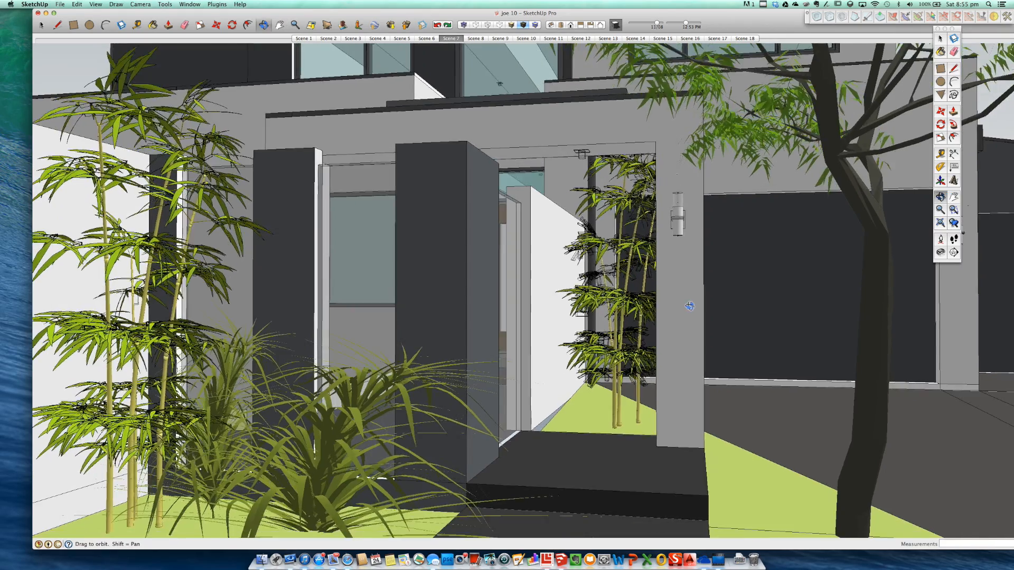
{"action": "scroll", "coordinate": [697, 257], "scroll_direction": "up", "scroll_amount": 2}
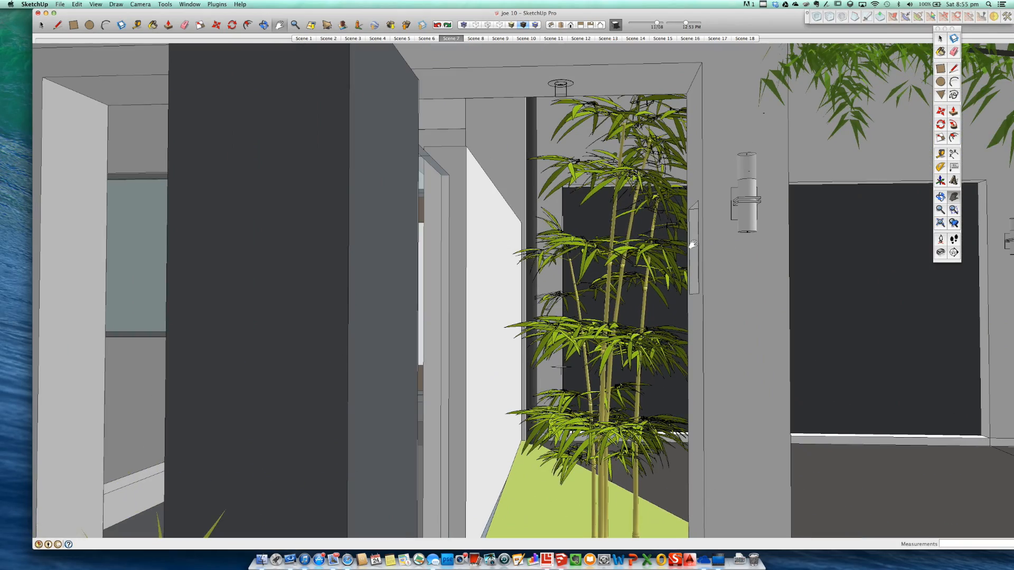
{"action": "middle_click_drag", "start_coordinate": [694, 243], "coordinate": [762, 258]}
{"action": "scroll", "coordinate": [762, 258], "scroll_direction": "down", "scroll_amount": 10}
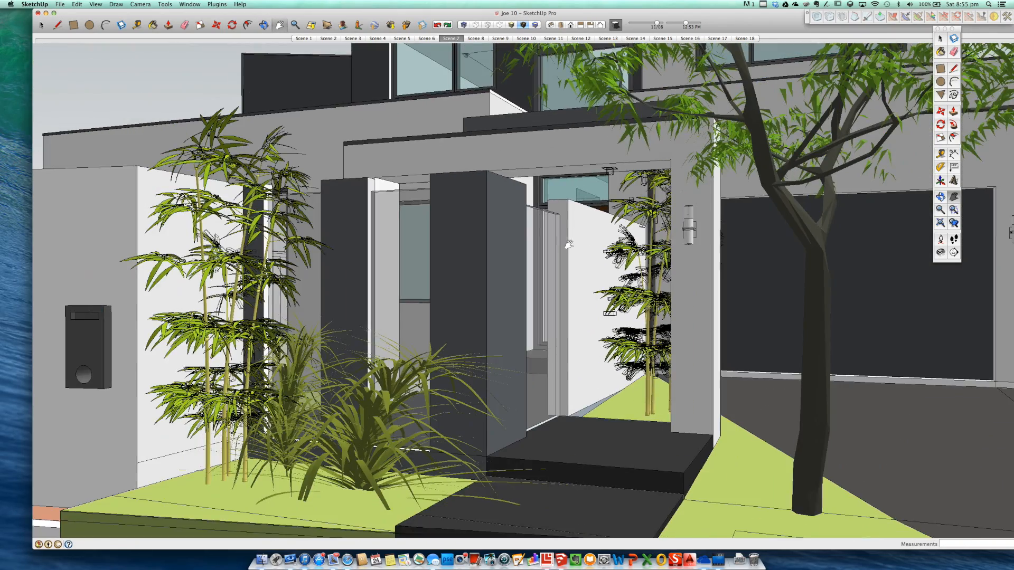
{"action": "middle_click_drag", "start_coordinate": [568, 244], "coordinate": [489, 214]}
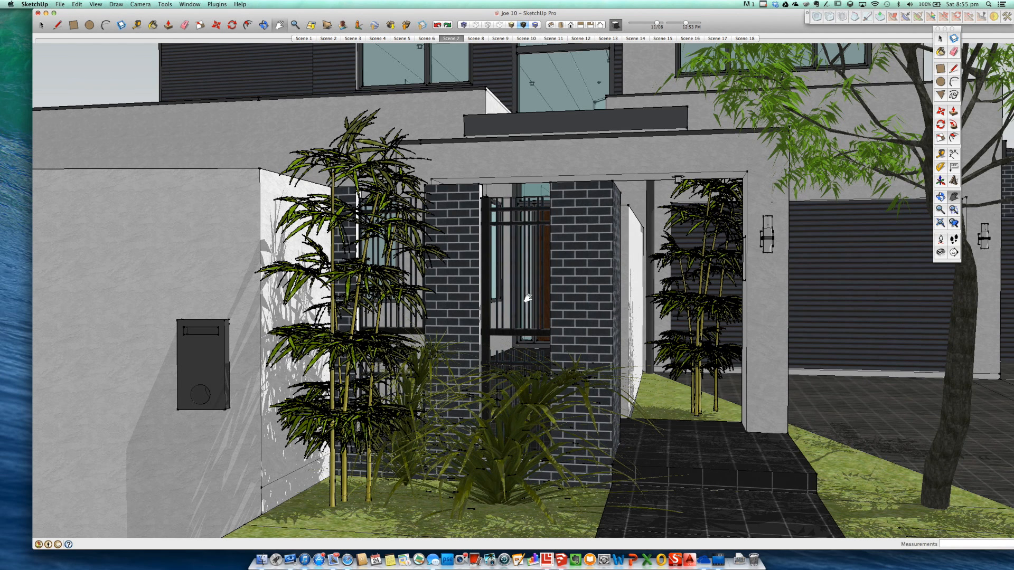
{"action": "mouse_move", "coordinate": [628, 317]}
{"action": "middle_mouse_down"}
{"action": "mouse_move", "coordinate": [668, 346]}
{"action": "mouse_move", "coordinate": [626, 328]}
{"action": "middle_mouse_up"}
Examine the front boundary wall along the footpath, including its letterbox, dark side gate, planting strip and timber inserts.
{"action": "scroll", "coordinate": [669, 345], "scroll_direction": "down", "scroll_amount": 6}
{"action": "scroll", "coordinate": [627, 324], "scroll_direction": "down", "scroll_amount": 5}
{"action": "middle_click_drag", "start_coordinate": [489, 346], "coordinate": [220, 369]}
{"action": "scroll", "coordinate": [209, 367], "scroll_direction": "up", "scroll_amount": 8}
{"action": "scroll", "coordinate": [148, 385], "scroll_direction": "up", "scroll_amount": 3}
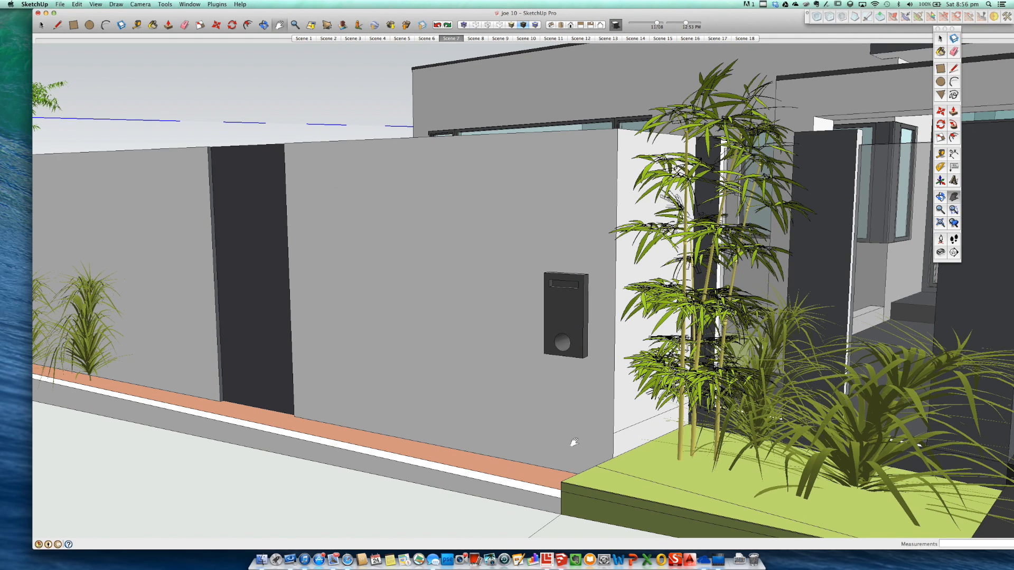
{"action": "scroll", "coordinate": [598, 381], "scroll_direction": "down", "scroll_amount": 4}
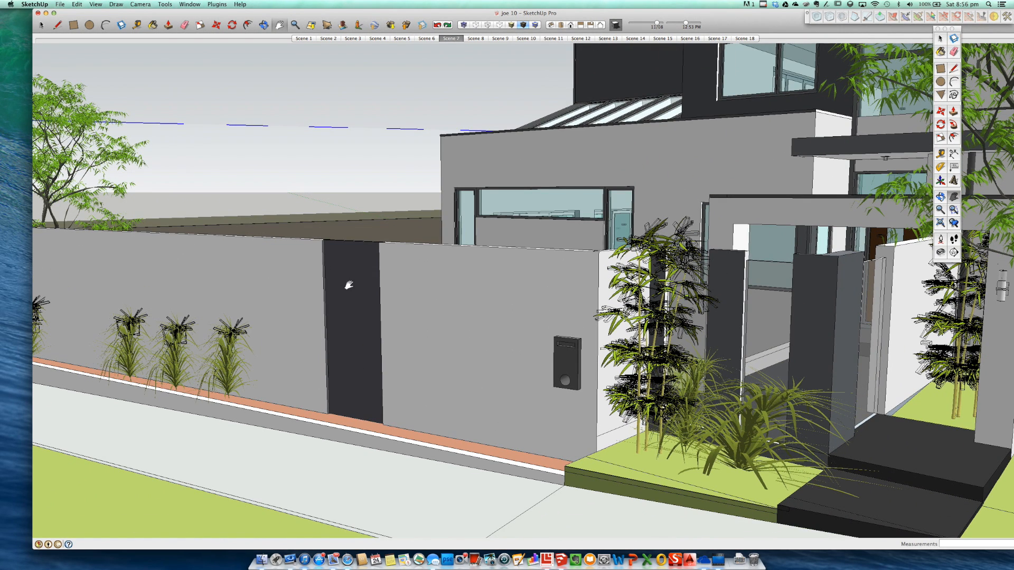
{"action": "scroll", "coordinate": [389, 287], "scroll_direction": "down", "scroll_amount": 3}
{"action": "middle_click_drag", "start_coordinate": [390, 288], "coordinate": [718, 274]}
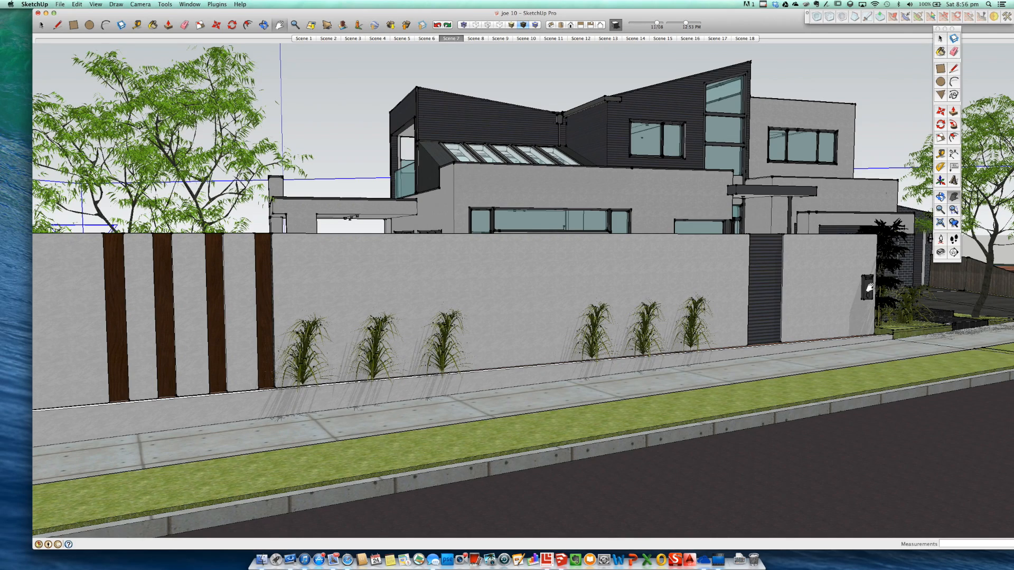
{"action": "middle_click_drag", "start_coordinate": [891, 286], "coordinate": [391, 356]}
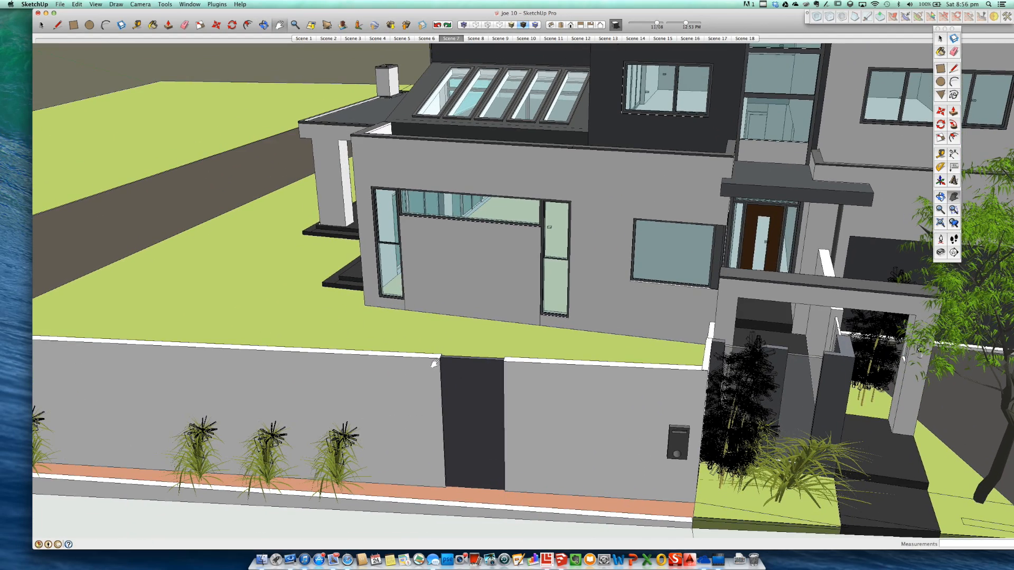
Examine the street facade from raised viewpoints, from the front living wing and entry across to the two garages.
{"action": "scroll", "coordinate": [326, 328], "scroll_direction": "down", "scroll_amount": 5}
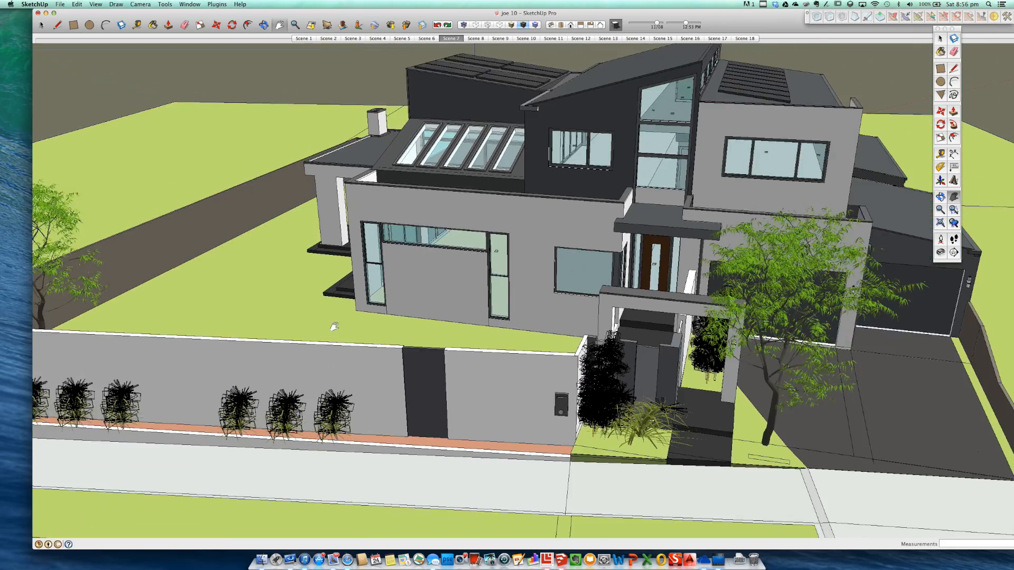
{"action": "middle_click_drag", "start_coordinate": [526, 347], "coordinate": [565, 268]}
{"action": "scroll", "coordinate": [772, 137], "scroll_direction": "up", "scroll_amount": 5}
{"action": "middle_click_drag", "start_coordinate": [772, 137], "coordinate": [671, 131]}
{"action": "scroll", "coordinate": [704, 331], "scroll_direction": "down", "scroll_amount": 3}
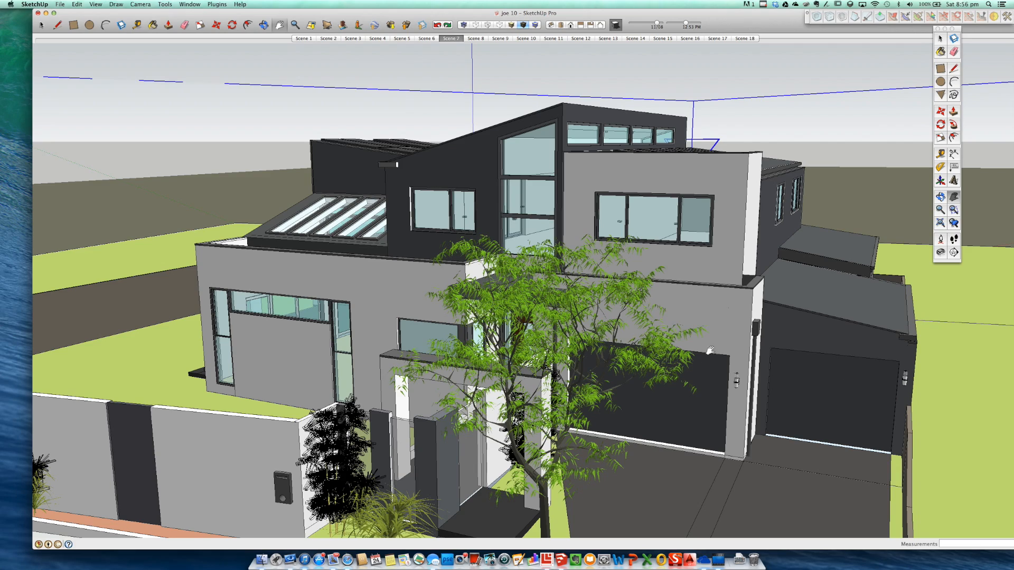
{"action": "scroll", "coordinate": [839, 372], "scroll_direction": "down", "scroll_amount": 3}
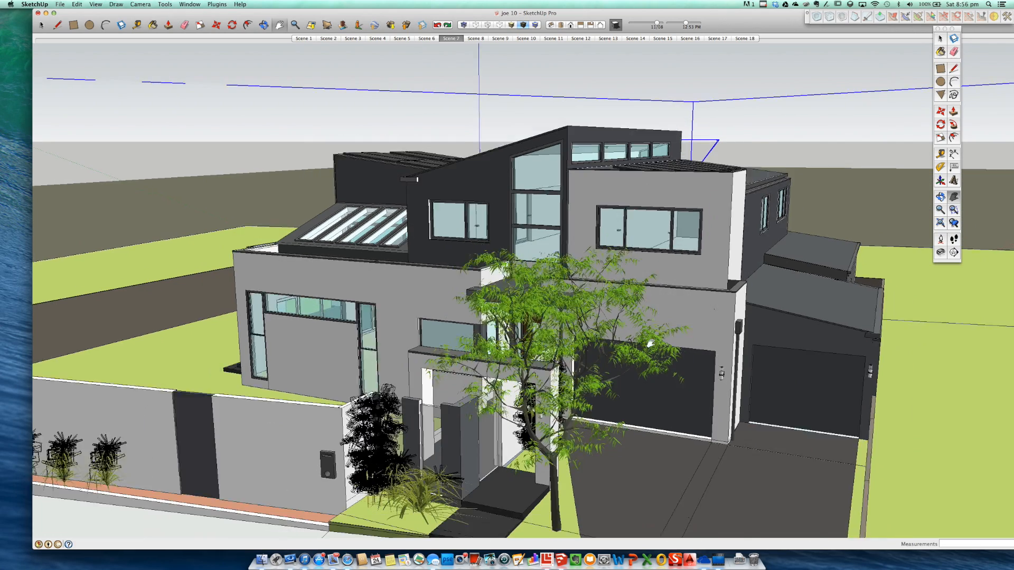
{"action": "scroll", "coordinate": [852, 408], "scroll_direction": "up", "scroll_amount": 5}
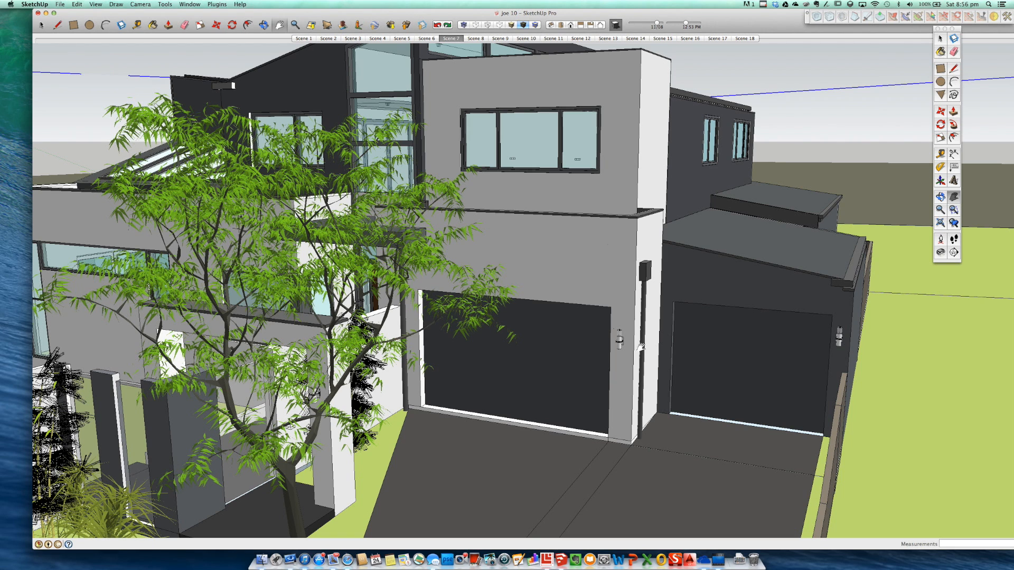
{"action": "scroll", "coordinate": [712, 359], "scroll_direction": "down", "scroll_amount": 3}
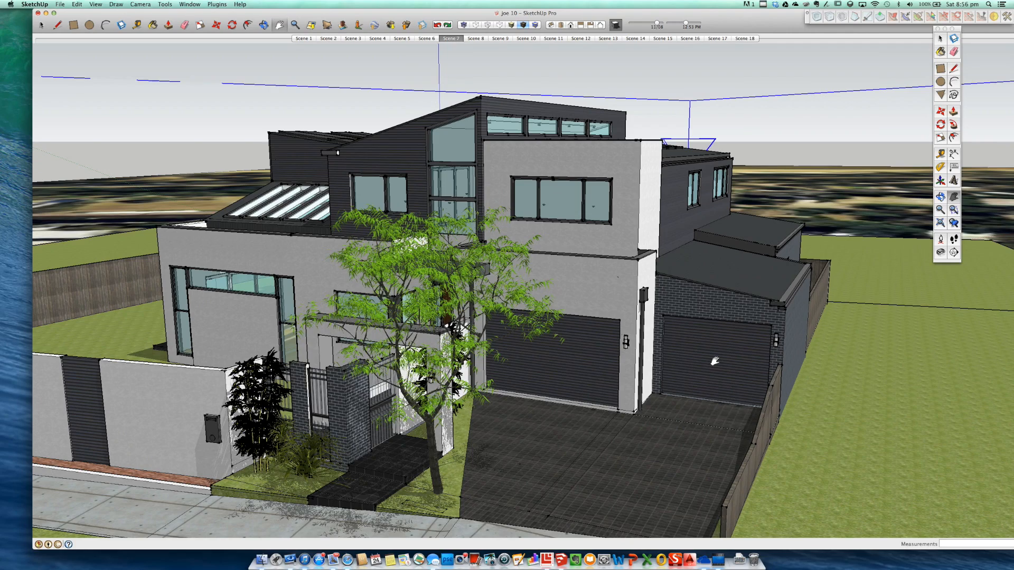
Examine the garage side of the house, including the driveway, stepped boundary fence, brick garage wall and rendered corner with its downpipe.
{"action": "middle_click_drag", "start_coordinate": [714, 361], "coordinate": [377, 468]}
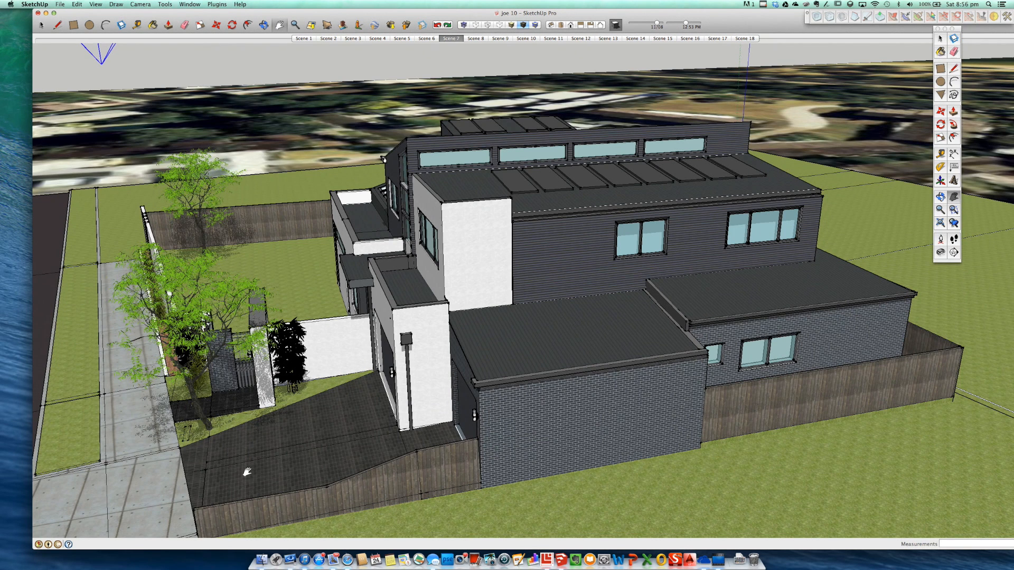
{"action": "scroll", "coordinate": [248, 471], "scroll_direction": "up", "scroll_amount": 3}
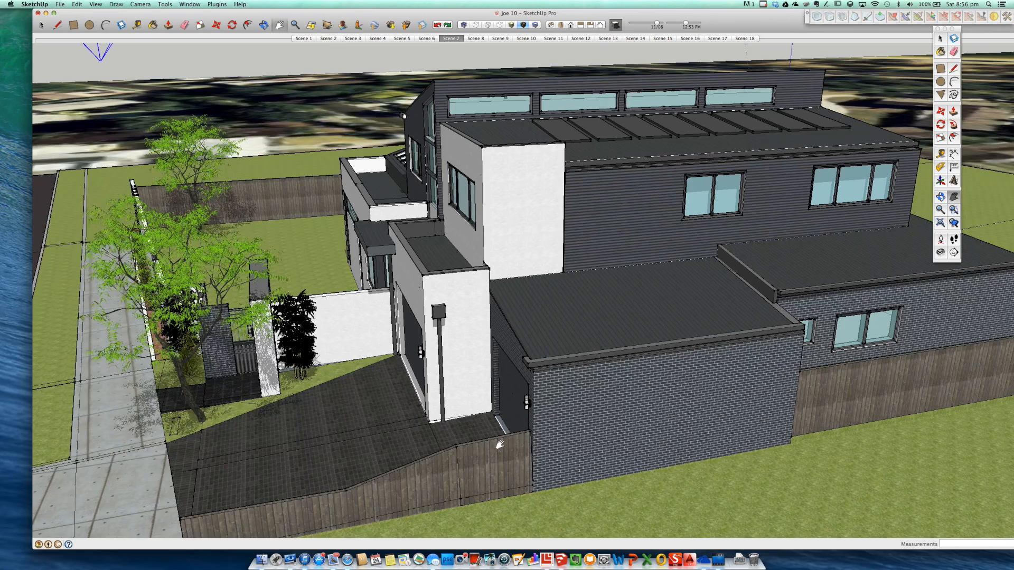
{"action": "middle_click_drag", "start_coordinate": [498, 445], "coordinate": [651, 366]}
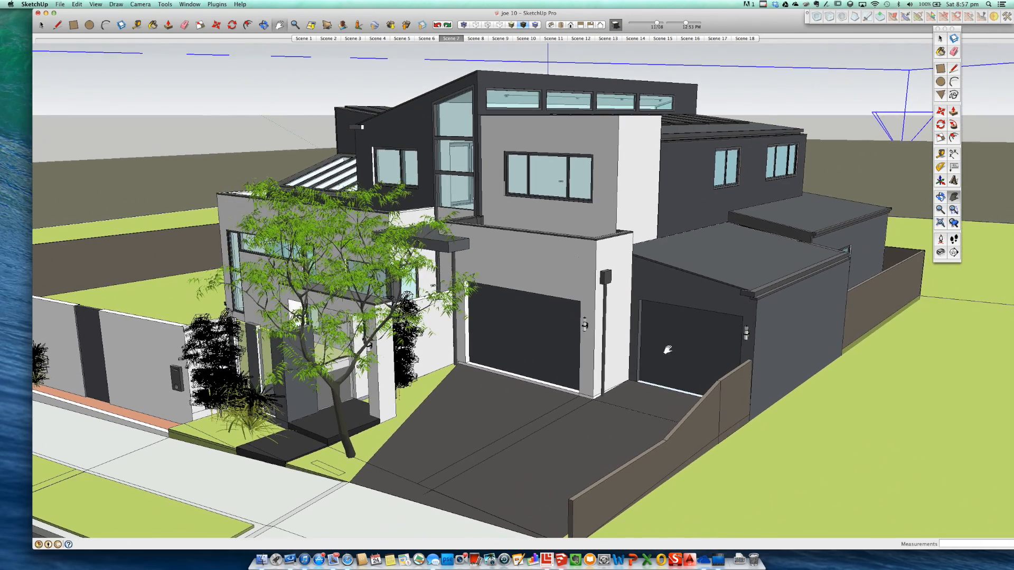
{"action": "scroll", "coordinate": [653, 307], "scroll_direction": "up", "scroll_amount": 1}
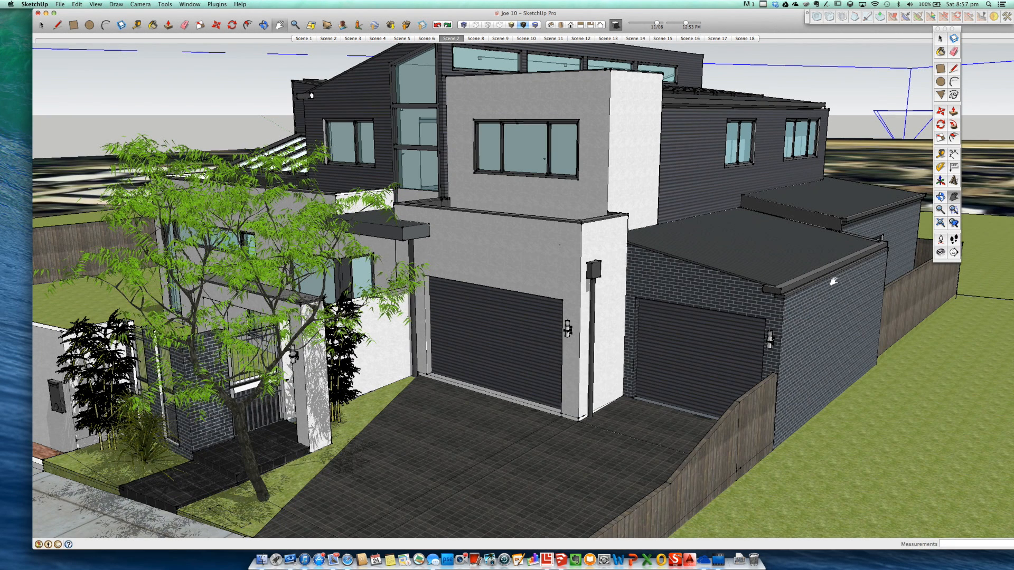
{"action": "middle_click_drag", "start_coordinate": [696, 366], "coordinate": [710, 341]}
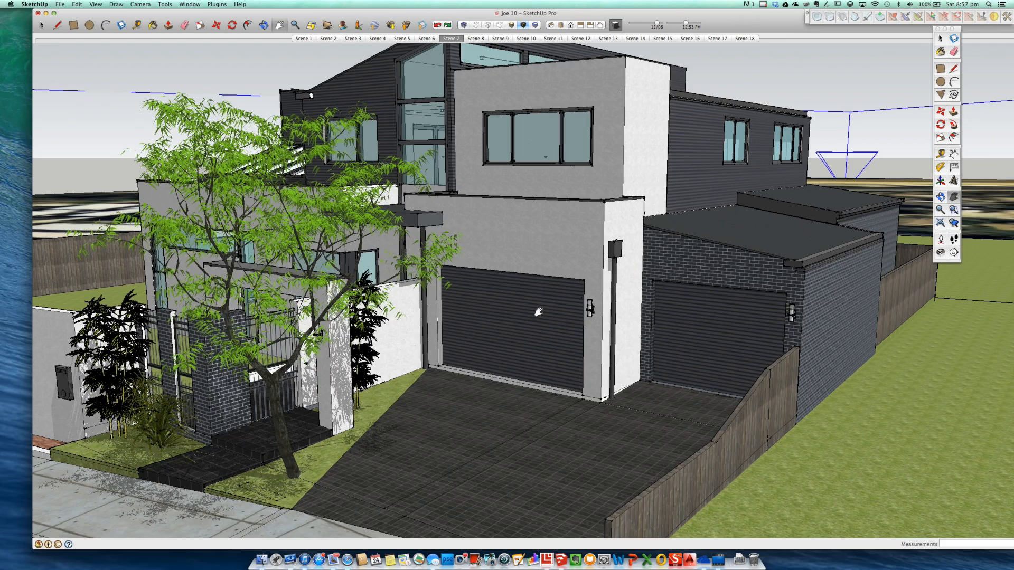
Examine the front living wing with its sloping skylights, and how the dark cladding and upper roofs meet the rendered walls.
{"action": "middle_click_drag", "start_coordinate": [665, 316], "coordinate": [401, 196]}
{"action": "middle_click_drag", "start_coordinate": [385, 157], "coordinate": [865, 127]}
{"action": "scroll", "coordinate": [487, 137], "scroll_direction": "up", "scroll_amount": 4}
{"action": "scroll", "coordinate": [441, 144], "scroll_direction": "up", "scroll_amount": 2}
{"action": "middle_click_drag", "start_coordinate": [441, 145], "coordinate": [552, 150]}
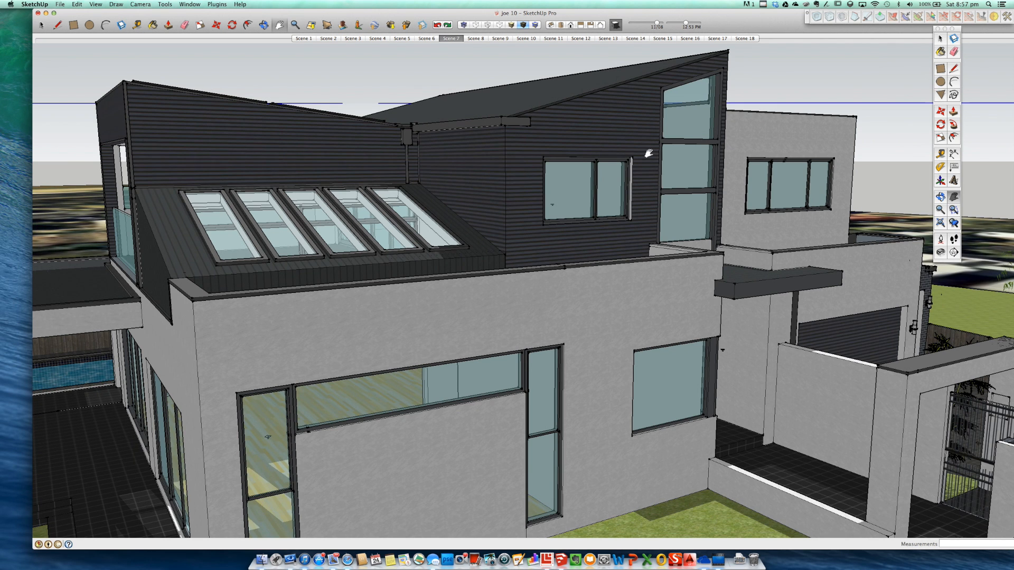
{"action": "middle_click_drag", "start_coordinate": [170, 154], "coordinate": [182, 122]}
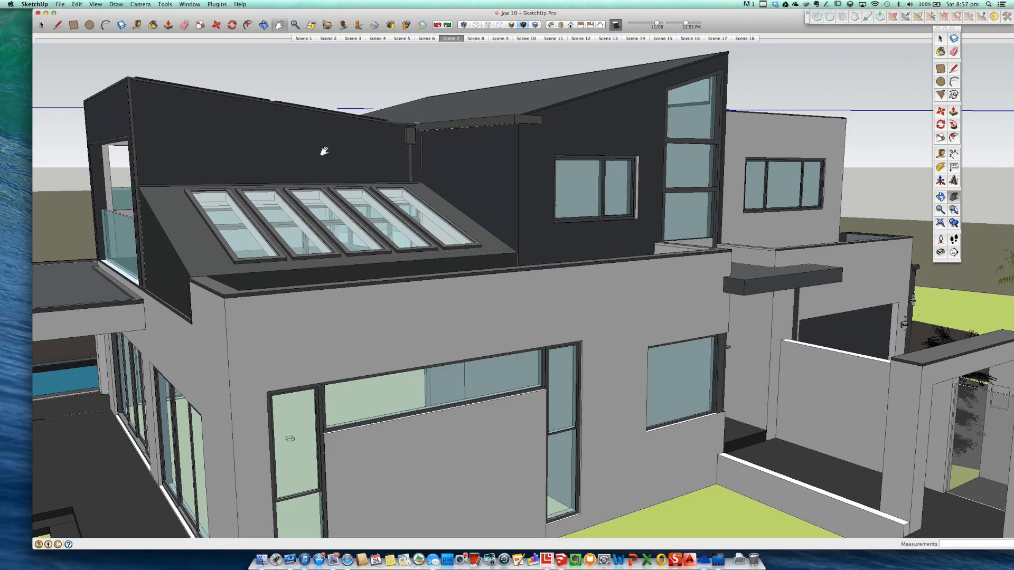
{"action": "middle_click_drag", "start_coordinate": [397, 153], "coordinate": [425, 164]}
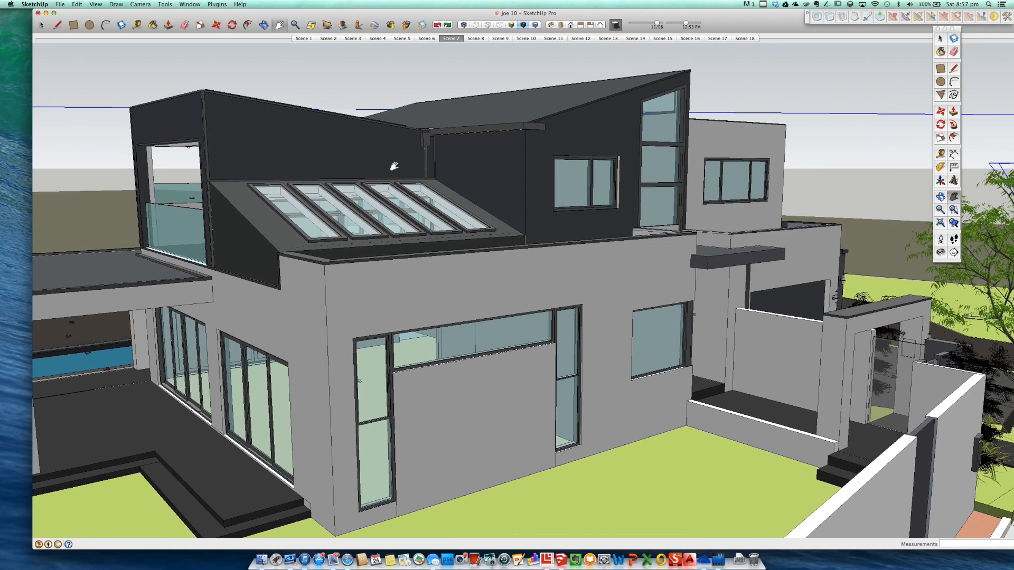
{"action": "middle_click_drag", "start_coordinate": [296, 165], "coordinate": [273, 175]}
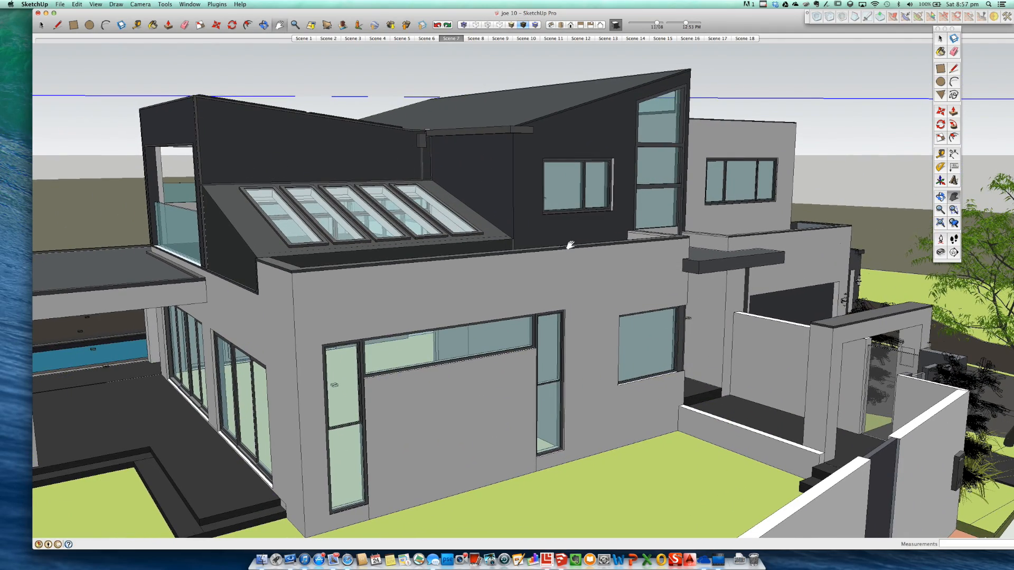
{"action": "middle_click_drag", "start_coordinate": [579, 251], "coordinate": [557, 233]}
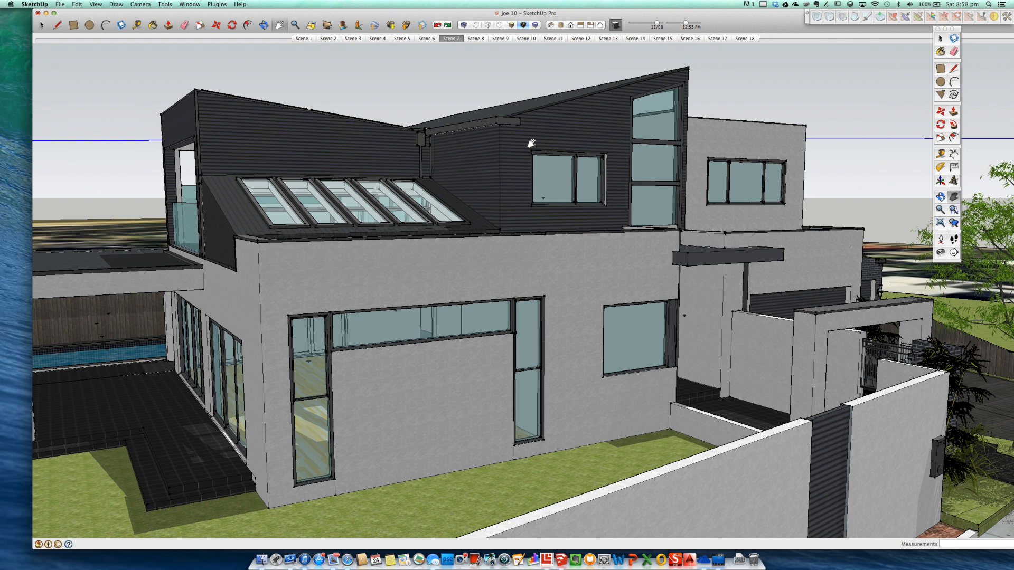
{"action": "middle_click_drag", "start_coordinate": [531, 143], "coordinate": [464, 190]}
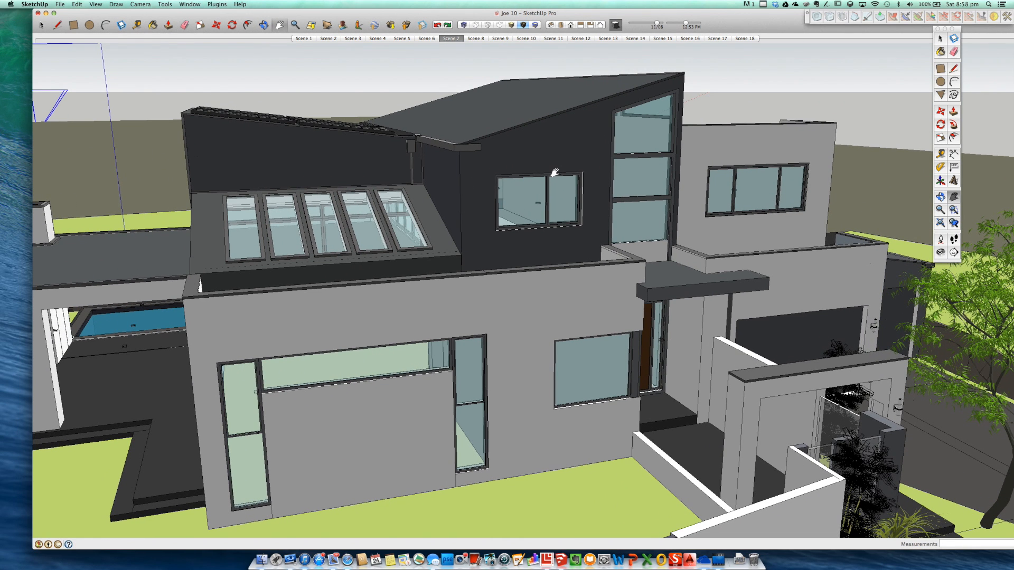
{"action": "middle_click_drag", "start_coordinate": [577, 130], "coordinate": [565, 133]}
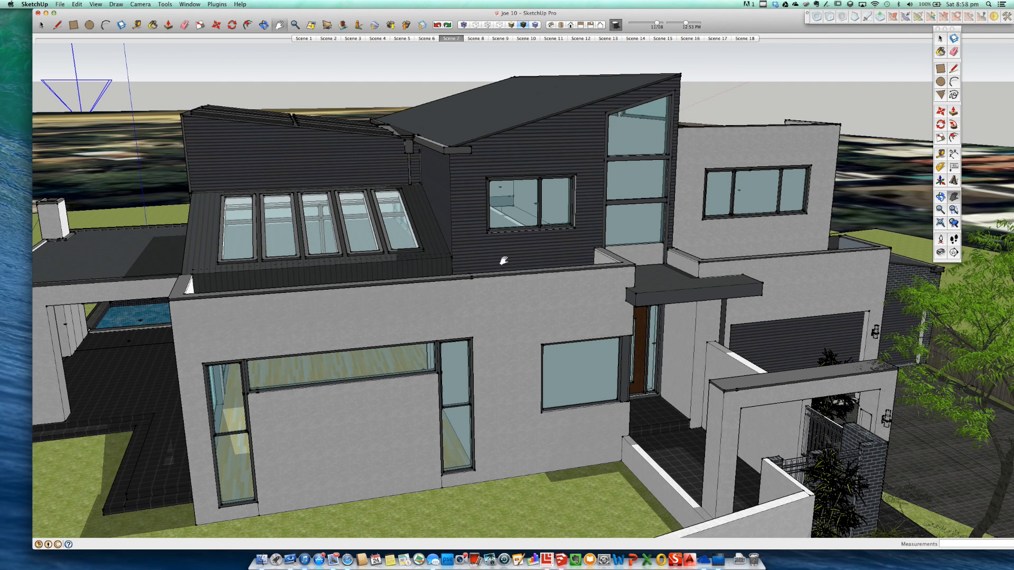
Examine the rendered upper volume above the garage and the clad side elevation with its lower roofs, solar panels and high windows.
{"action": "middle_click_drag", "start_coordinate": [690, 274], "coordinate": [507, 174]}
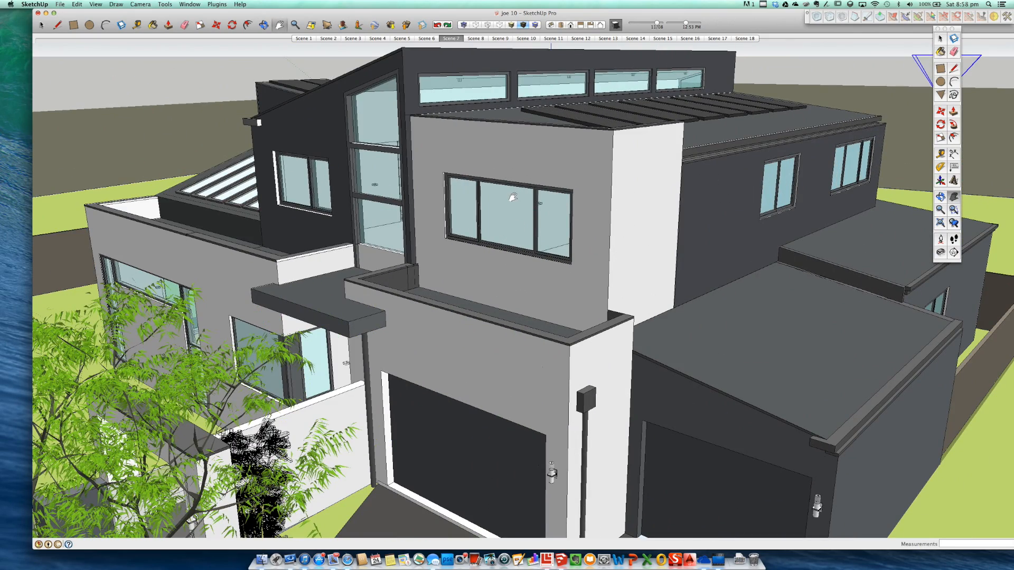
{"action": "middle_click_drag", "start_coordinate": [514, 197], "coordinate": [517, 197]}
{"action": "middle_click_drag", "start_coordinate": [558, 256], "coordinate": [555, 237]}
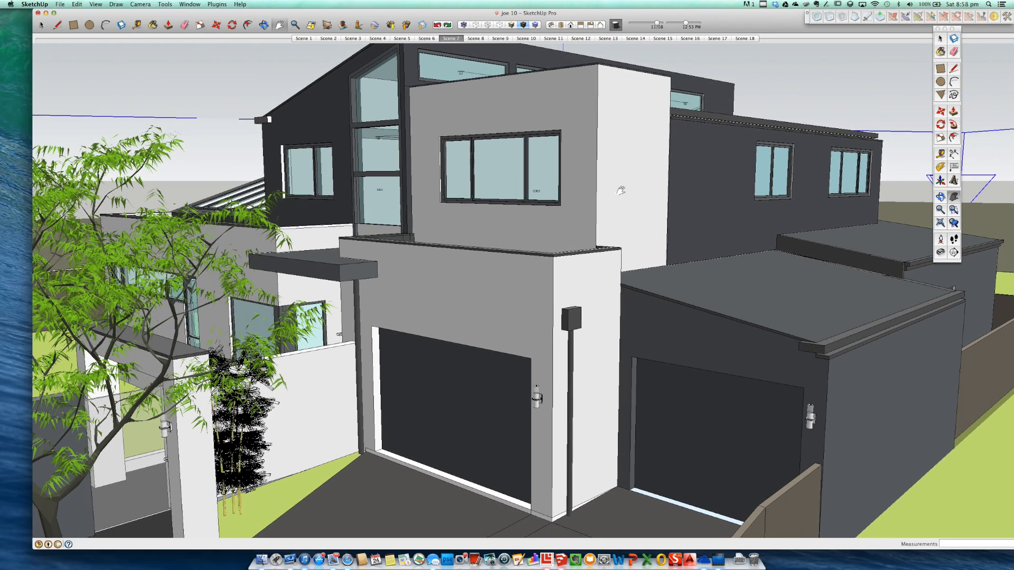
{"action": "mouse_move", "coordinate": [689, 223]}
{"action": "middle_mouse_down"}
{"action": "mouse_move", "coordinate": [627, 197]}
{"action": "mouse_move", "coordinate": [704, 167]}
{"action": "mouse_move", "coordinate": [742, 189]}
{"action": "mouse_move", "coordinate": [518, 215]}
{"action": "mouse_move", "coordinate": [277, 141]}
{"action": "middle_mouse_up"}
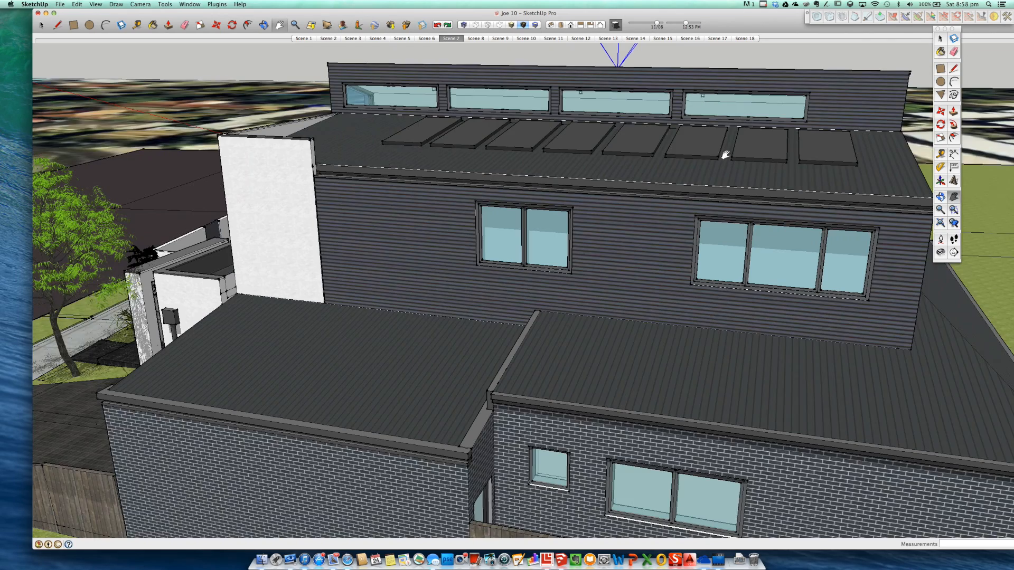
Examine the street facade from the front, covering the skylit living wing, tall entry glazing and gated entry path.
{"action": "mouse_move", "coordinate": [298, 153]}
{"action": "middle_mouse_down"}
{"action": "mouse_move", "coordinate": [804, 92]}
{"action": "mouse_move", "coordinate": [866, 98]}
{"action": "middle_mouse_up"}
{"action": "middle_click_drag", "start_coordinate": [464, 158], "coordinate": [590, 157]}
{"action": "key", "text": "h"}
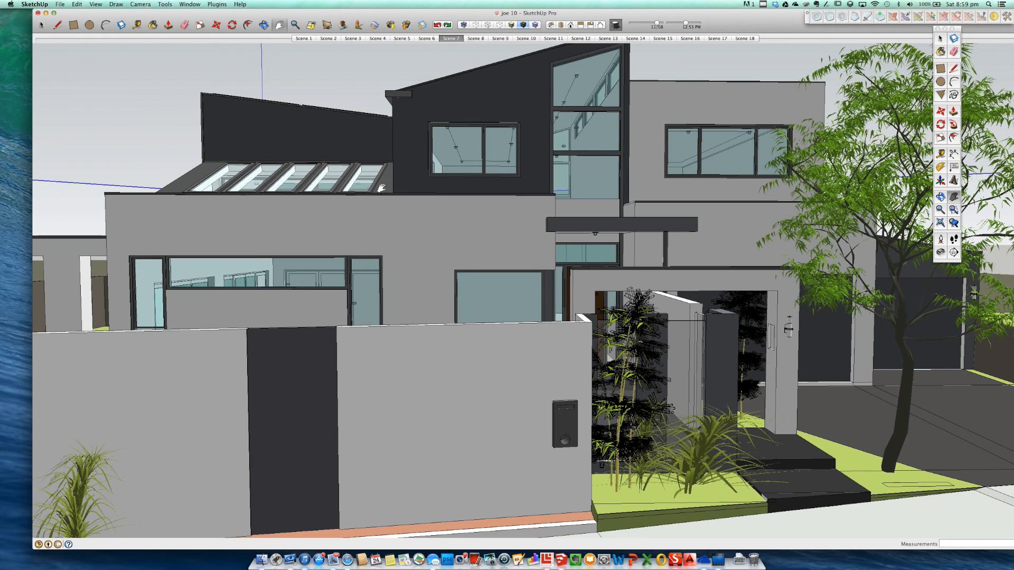
{"action": "scroll", "coordinate": [395, 206], "scroll_direction": "down", "scroll_amount": 3}
{"action": "middle_click_drag", "start_coordinate": [400, 188], "coordinate": [419, 195]}
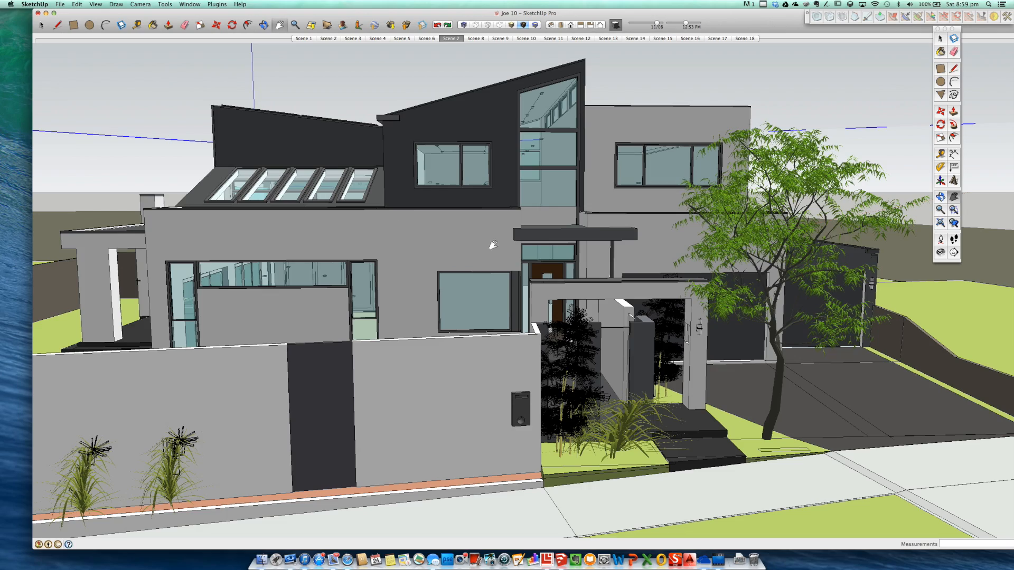
Examine the rear elevation with its glass-balustraded upper balcony, covered terrace and two sets of folding glass doors.
{"action": "mouse_move", "coordinate": [187, 241]}
{"action": "middle_mouse_down"}
{"action": "mouse_move", "coordinate": [480, 257]}
{"action": "mouse_move", "coordinate": [432, 264]}
{"action": "middle_mouse_up"}
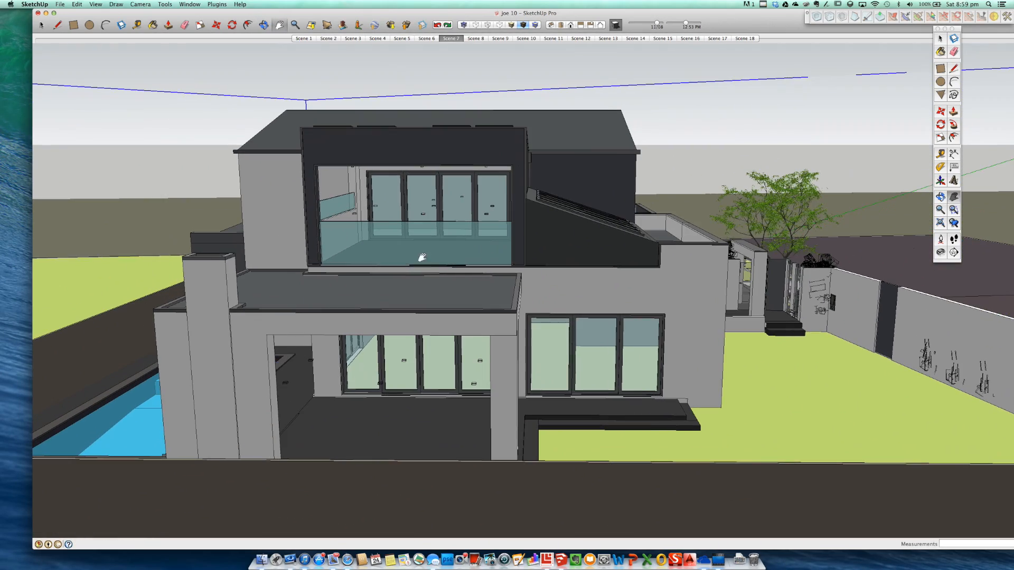
{"action": "scroll", "coordinate": [432, 231], "scroll_direction": "up", "scroll_amount": 3}
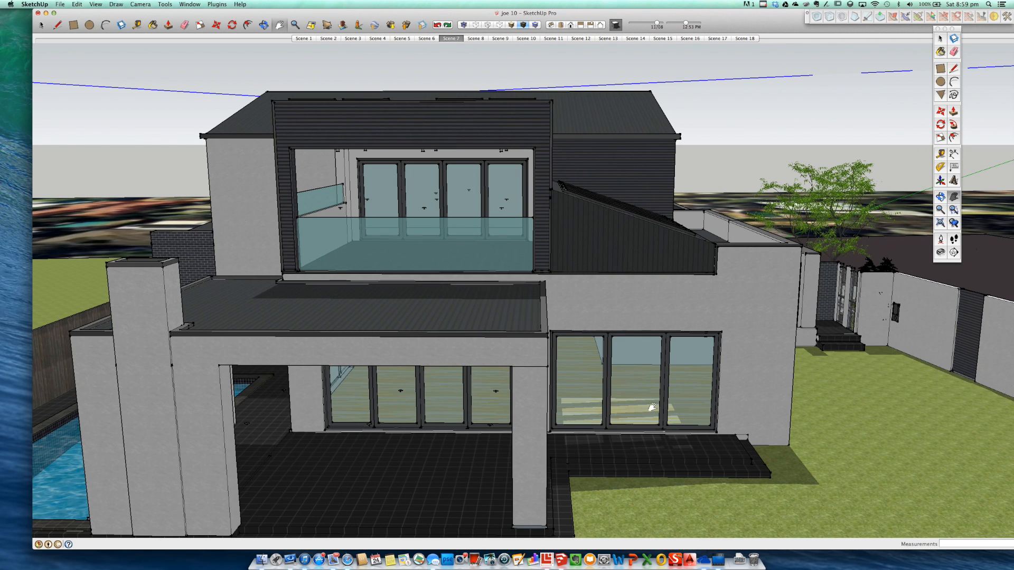
{"action": "scroll", "coordinate": [438, 410], "scroll_direction": "up", "scroll_amount": 5}
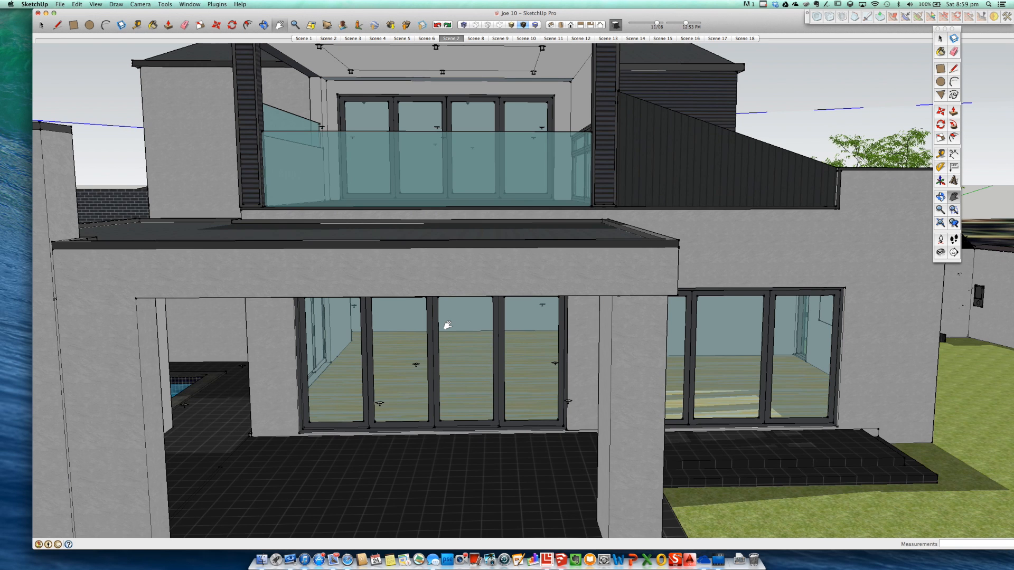
{"action": "middle_click_drag", "start_coordinate": [451, 346], "coordinate": [437, 356]}
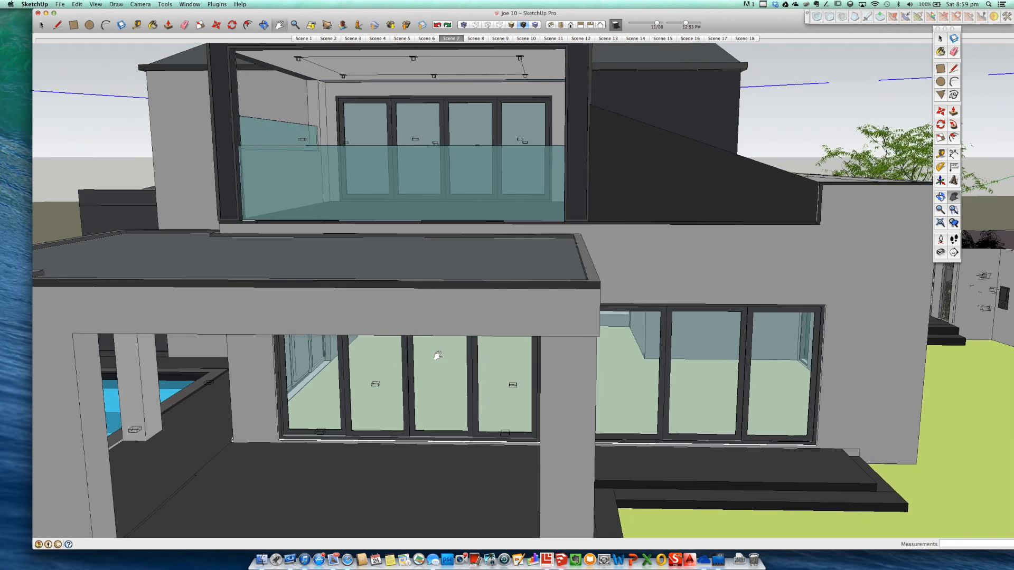
{"action": "scroll", "coordinate": [441, 354], "scroll_direction": "down", "scroll_amount": 3}
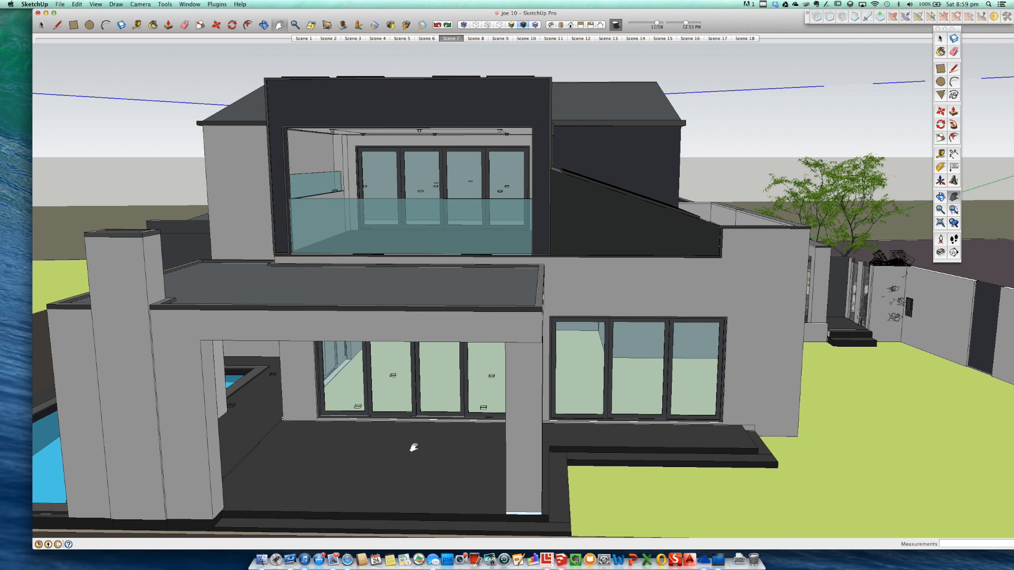
Examine the pool corner of the house, including the terrace chimney, balcony side opening, brick side wing and sloping main roof.
{"action": "middle_click_drag", "start_coordinate": [374, 413], "coordinate": [671, 400]}
{"action": "scroll", "coordinate": [627, 385], "scroll_direction": "down", "scroll_amount": 4}
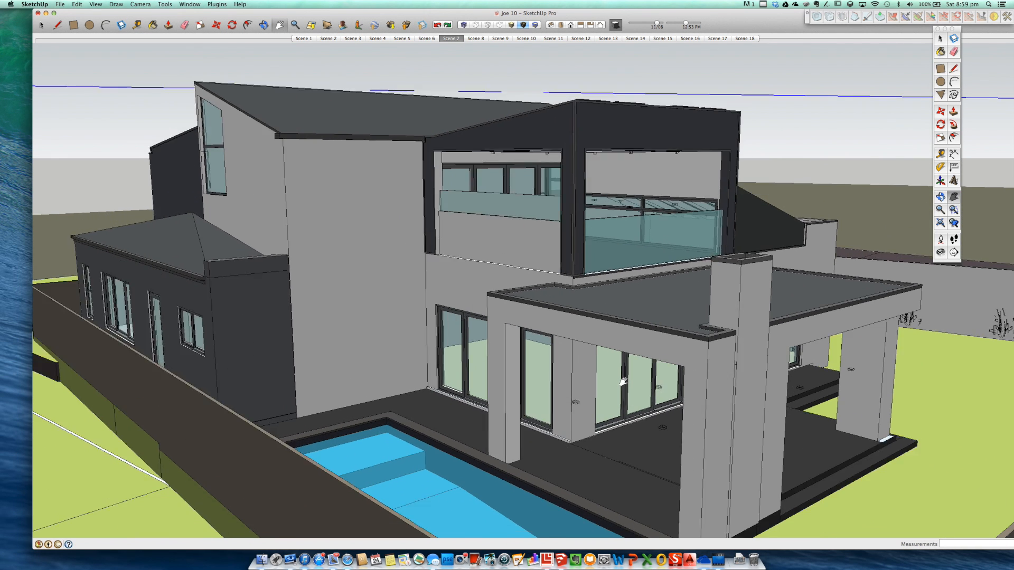
{"action": "middle_click_drag", "start_coordinate": [443, 364], "coordinate": [485, 395]}
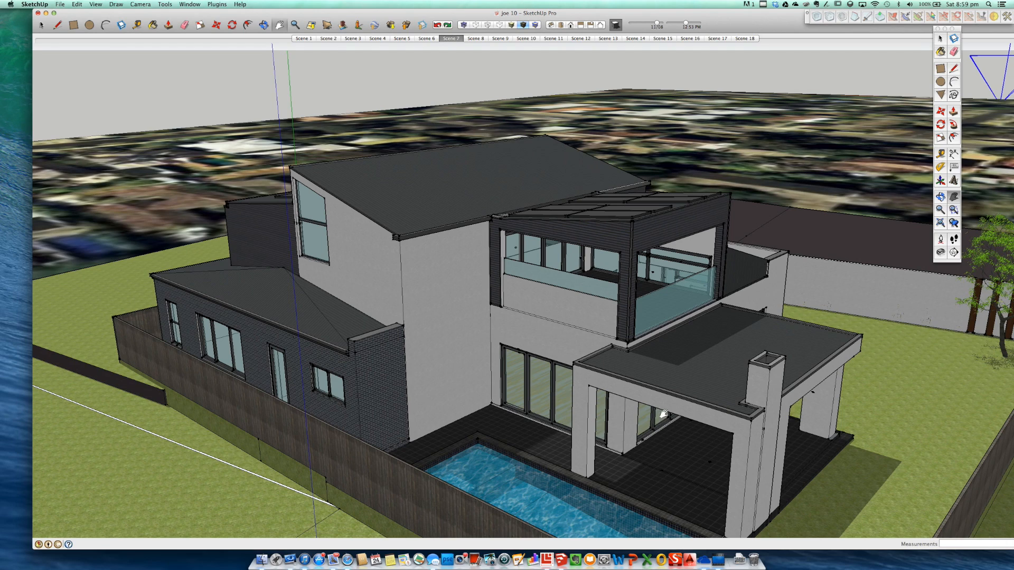
{"action": "middle_click_drag", "start_coordinate": [685, 419], "coordinate": [639, 409]}
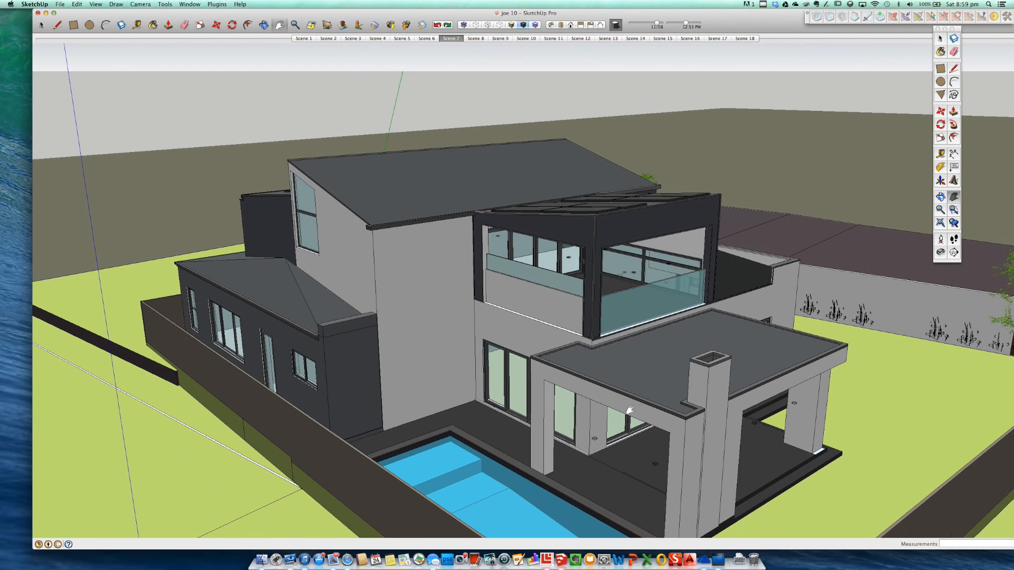
{"action": "middle_click_drag", "start_coordinate": [535, 388], "coordinate": [483, 368]}
Examine the rear yard from a raised viewpoint, showing how the pool, covered terrace and lawn sit within the boundary fence.
{"action": "scroll", "coordinate": [464, 409], "scroll_direction": "down", "scroll_amount": 5}
{"action": "middle_click_drag", "start_coordinate": [528, 429], "coordinate": [305, 467]}
{"action": "scroll", "coordinate": [311, 466], "scroll_direction": "up", "scroll_amount": 2}
{"action": "middle_click_drag", "start_coordinate": [409, 446], "coordinate": [409, 456]}
{"action": "scroll", "coordinate": [424, 413], "scroll_direction": "down", "scroll_amount": 4}
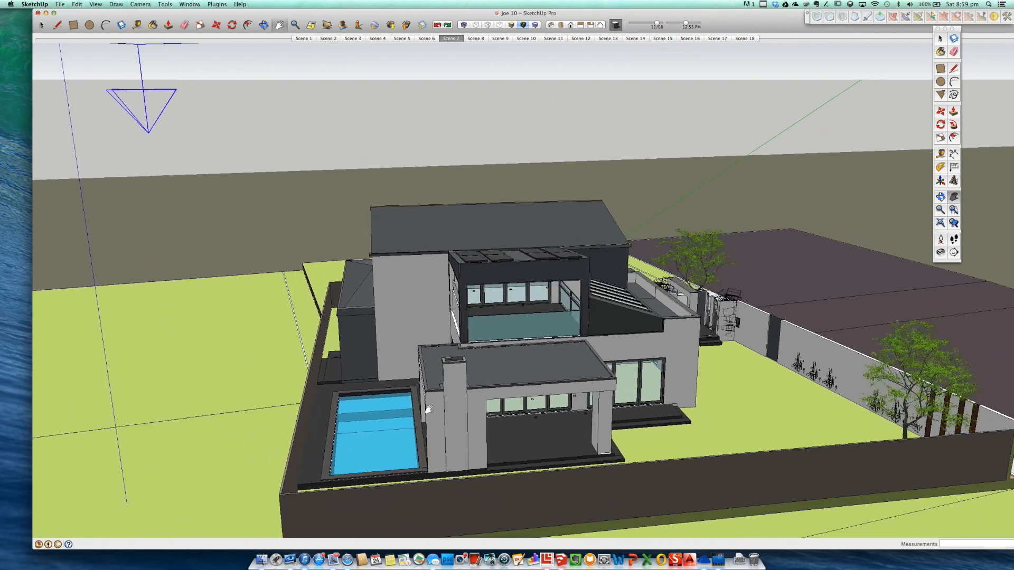
{"action": "scroll", "coordinate": [373, 471], "scroll_direction": "up", "scroll_amount": 3}
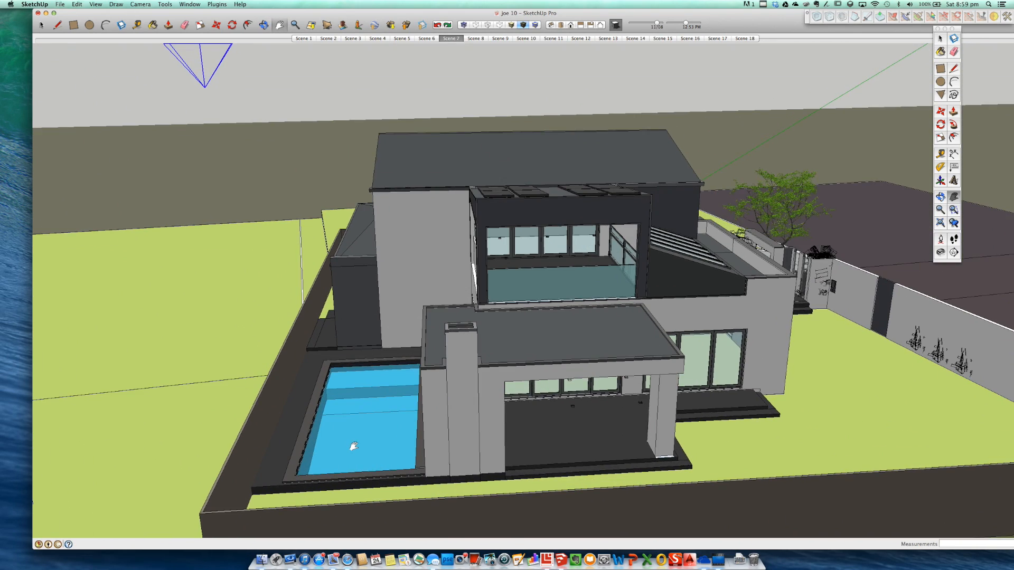
{"action": "scroll", "coordinate": [353, 446], "scroll_direction": "up", "scroll_amount": 4}
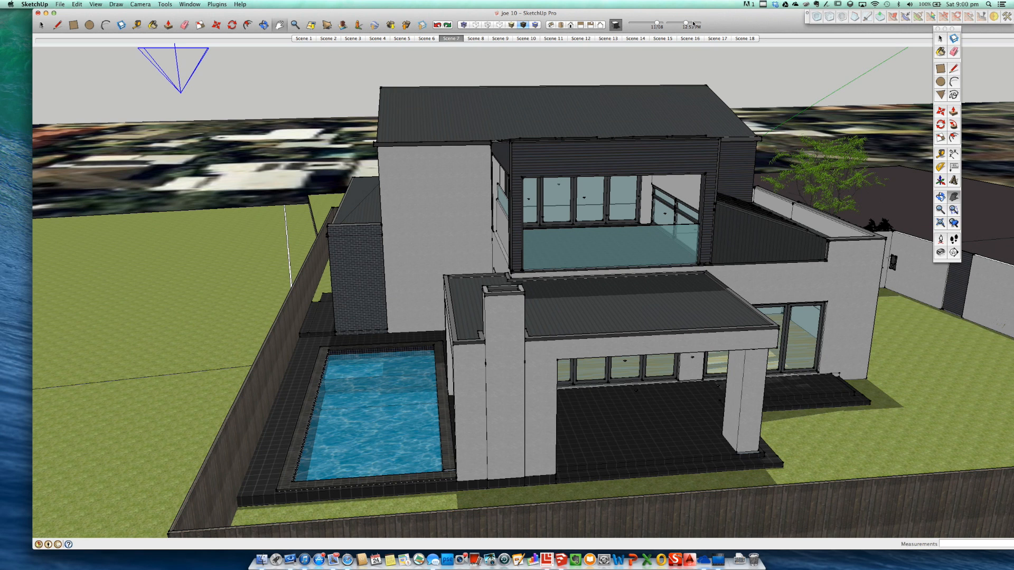
Set the shadow time to about 4 PM and examine the sunlight on the pool, rear terrace, side wing and roofs.
{"action": "left_click", "coordinate": [713, 38]}
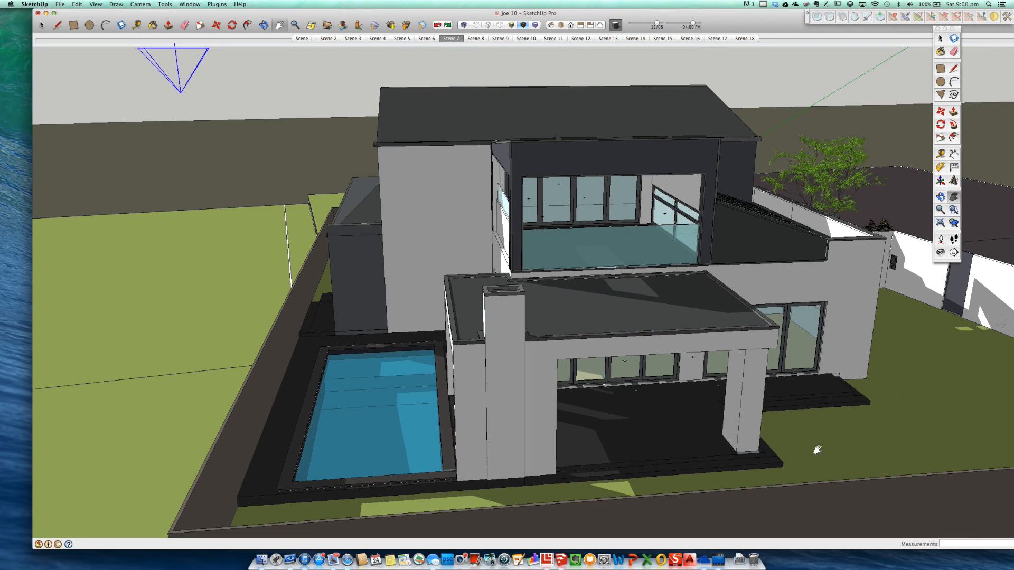
{"action": "left_click", "coordinate": [689, 38]}
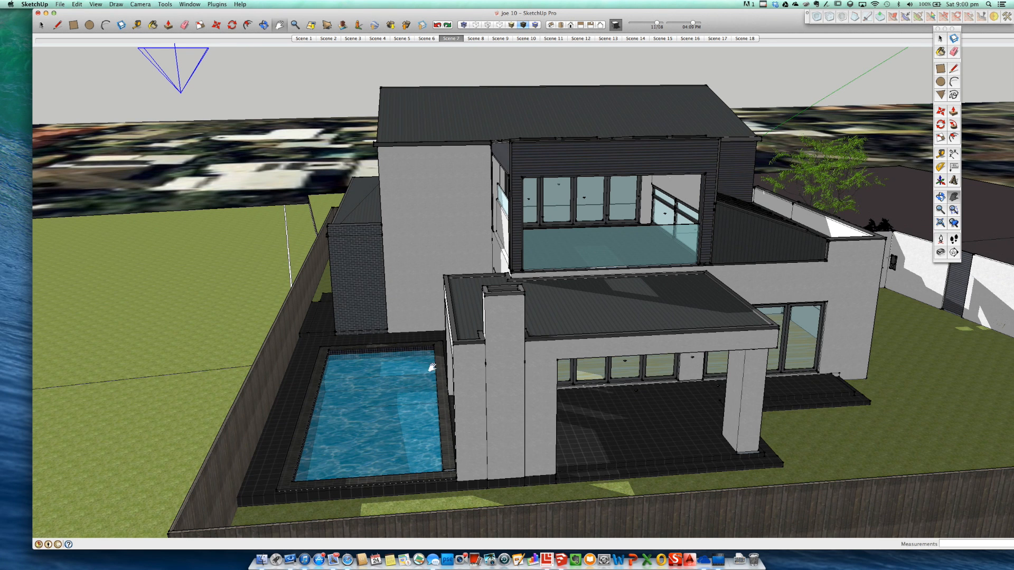
{"action": "middle_click_drag", "start_coordinate": [451, 296], "coordinate": [577, 296]}
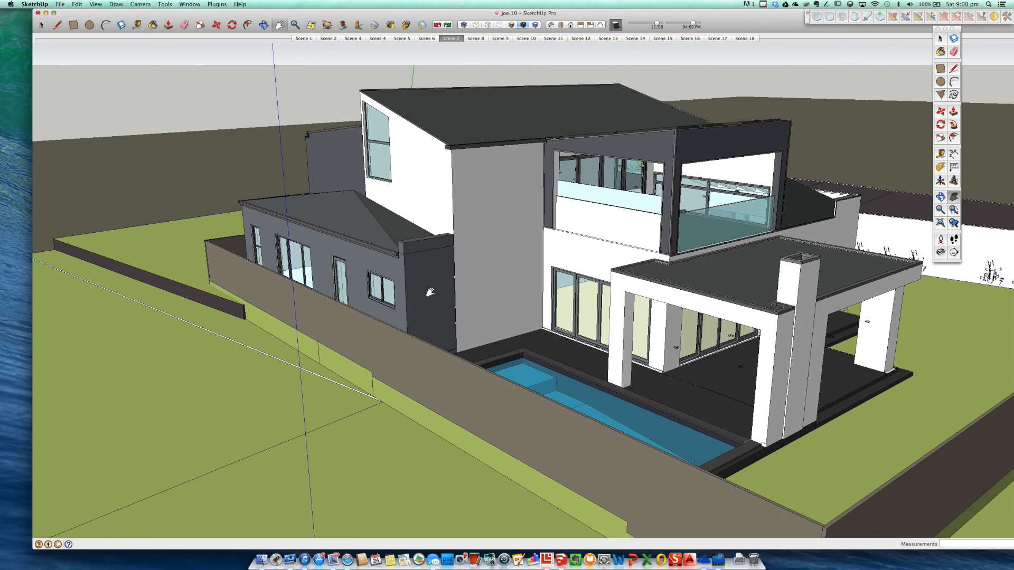
{"action": "scroll", "coordinate": [346, 275], "scroll_direction": "up", "scroll_amount": 10}
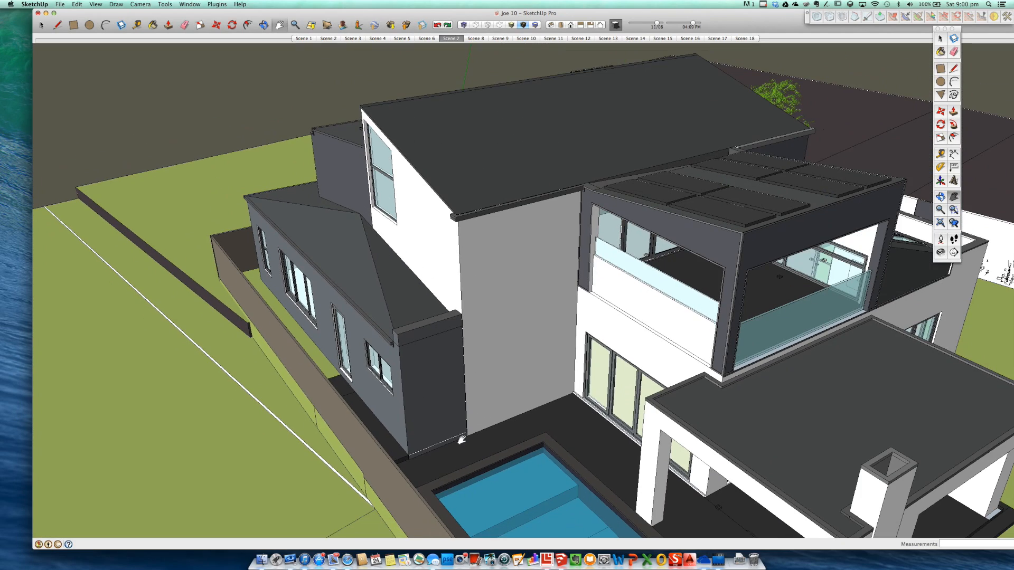
{"action": "middle_click_drag", "start_coordinate": [397, 403], "coordinate": [687, 459]}
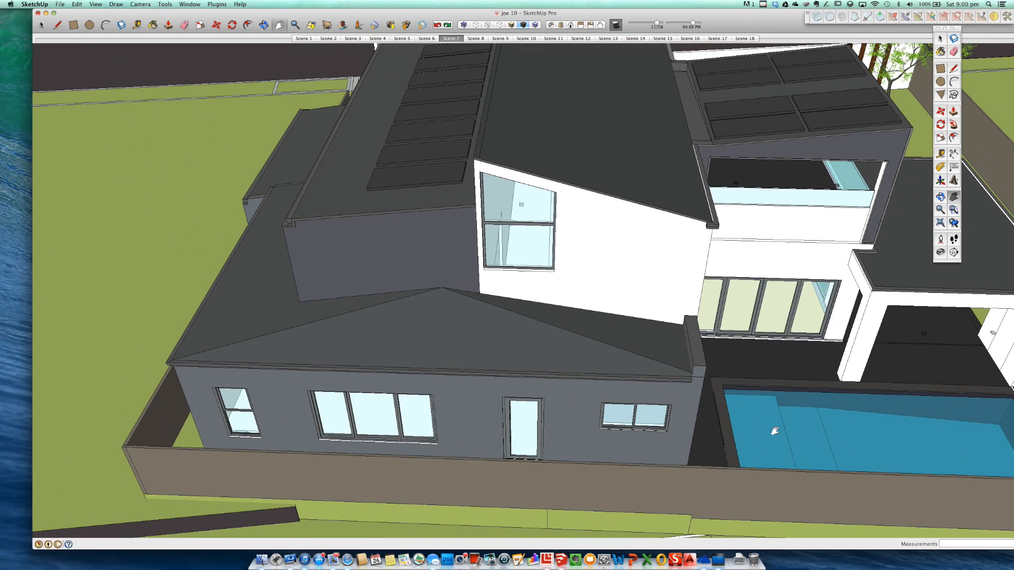
{"action": "middle_click_drag", "start_coordinate": [868, 434], "coordinate": [512, 339]}
Examine the whole street frontage from across the road, with the planted boundary wall, trees and garages in afternoon light.
{"action": "scroll", "coordinate": [575, 332], "scroll_direction": "down", "scroll_amount": 10}
{"action": "mouse_move", "coordinate": [575, 332]}
{"action": "middle_mouse_down"}
{"action": "mouse_move", "coordinate": [602, 354]}
{"action": "mouse_move", "coordinate": [588, 331]}
{"action": "middle_mouse_up"}
{"action": "scroll", "coordinate": [455, 335], "scroll_direction": "up", "scroll_amount": 5}
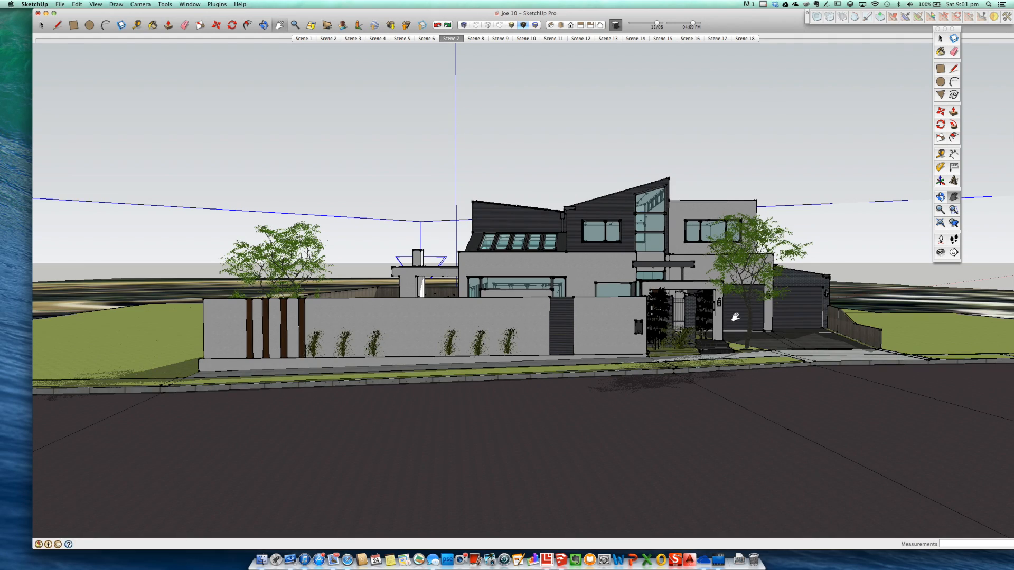
{"action": "scroll", "coordinate": [719, 312], "scroll_direction": "up", "scroll_amount": 4}
{"action": "middle_click_drag", "start_coordinate": [719, 313], "coordinate": [705, 346]}
Examine the afternoon shadows on the front living wing, skylights, entry portal and driveway from a closer raised viewpoint.
{"action": "scroll", "coordinate": [669, 330], "scroll_direction": "up", "scroll_amount": 3}
{"action": "scroll", "coordinate": [669, 330], "scroll_direction": "up", "scroll_amount": 2}
{"action": "middle_click_drag", "start_coordinate": [444, 326], "coordinate": [572, 344]}
{"action": "middle_click_drag", "start_coordinate": [345, 374], "coordinate": [380, 374]}
{"action": "key", "text": "h"}
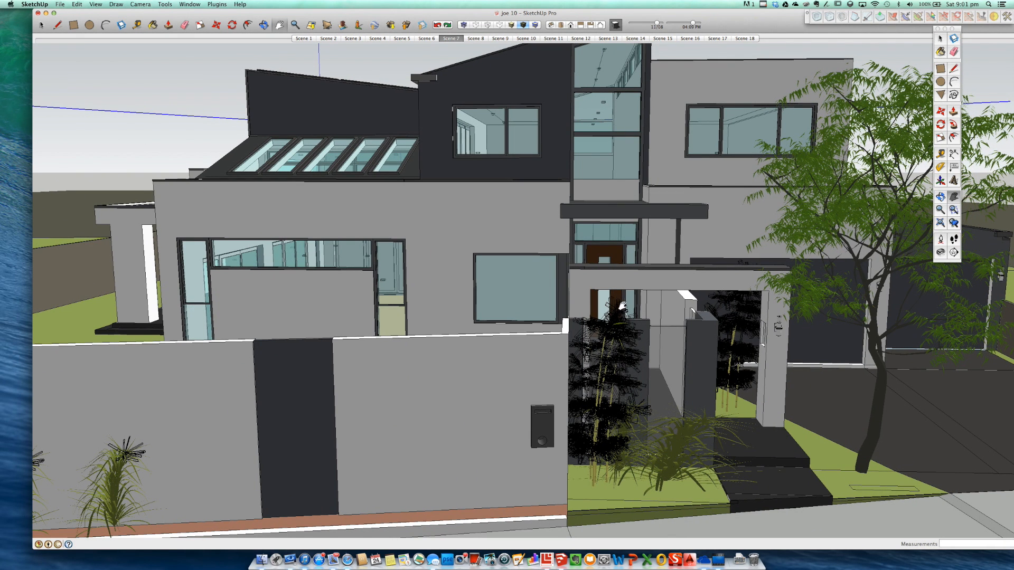
{"action": "scroll", "coordinate": [709, 220], "scroll_direction": "down", "scroll_amount": 3}
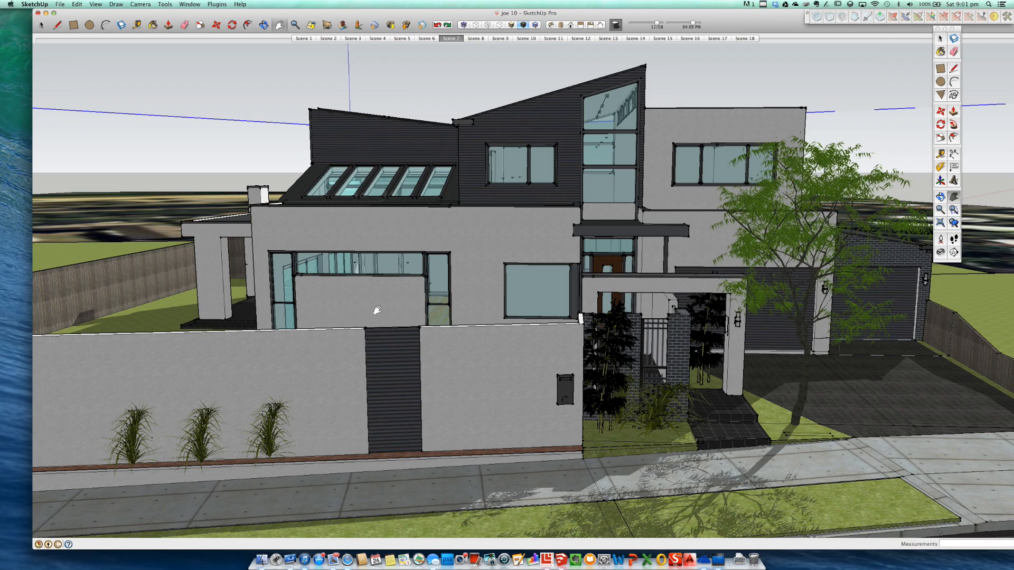
Examine the entry portal, brick piers, letterbox wall and two garages from a low viewpoint across the street.
{"action": "key", "text": "o"}
{"action": "left_click_drag", "start_coordinate": [409, 297], "coordinate": [434, 282]}
{"action": "key", "text": "h"}
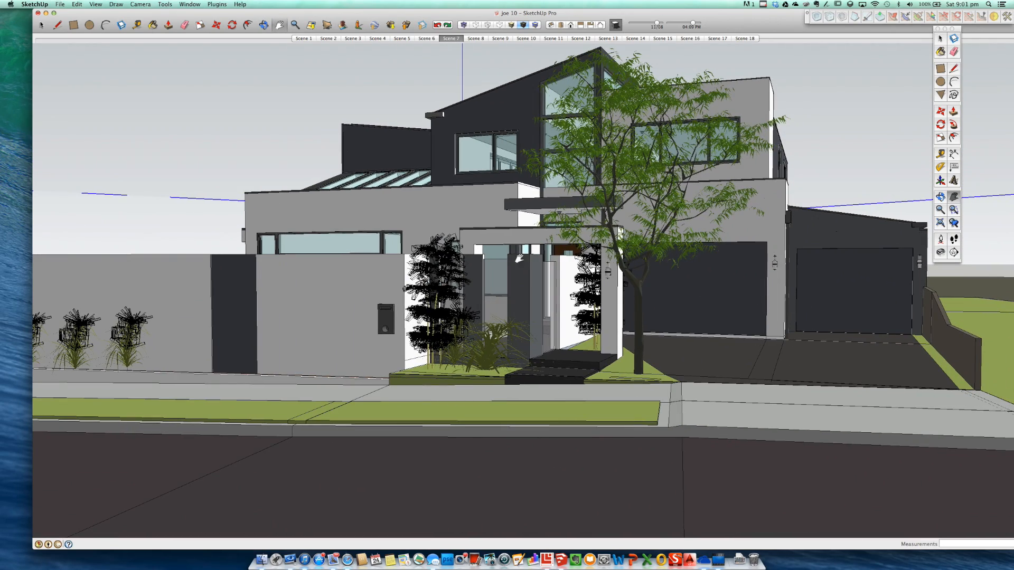
{"action": "left_click_drag", "start_coordinate": [523, 255], "coordinate": [579, 288]}
{"action": "key", "text": "h"}
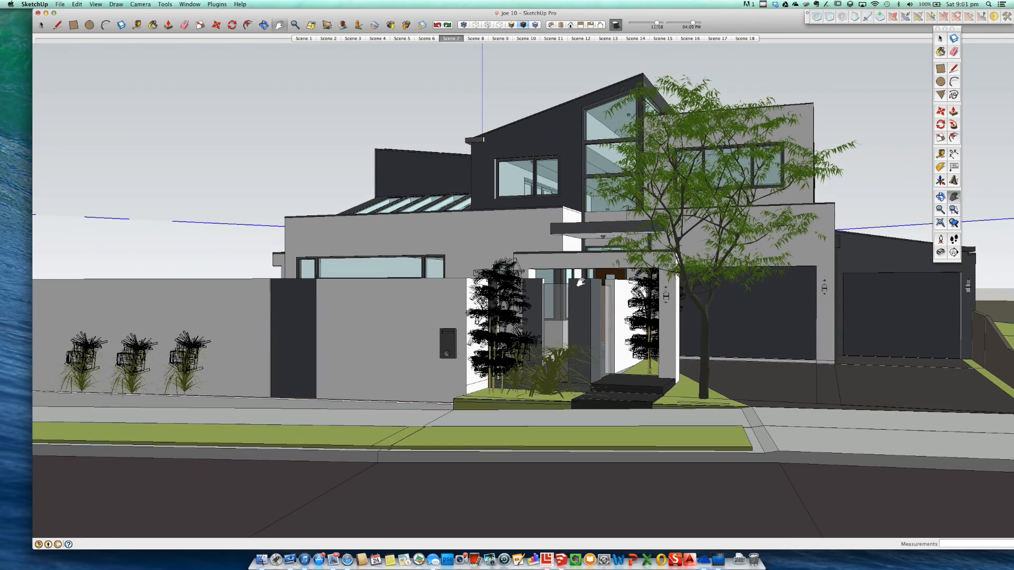
{"action": "middle_click_drag", "start_coordinate": [580, 283], "coordinate": [583, 276]}
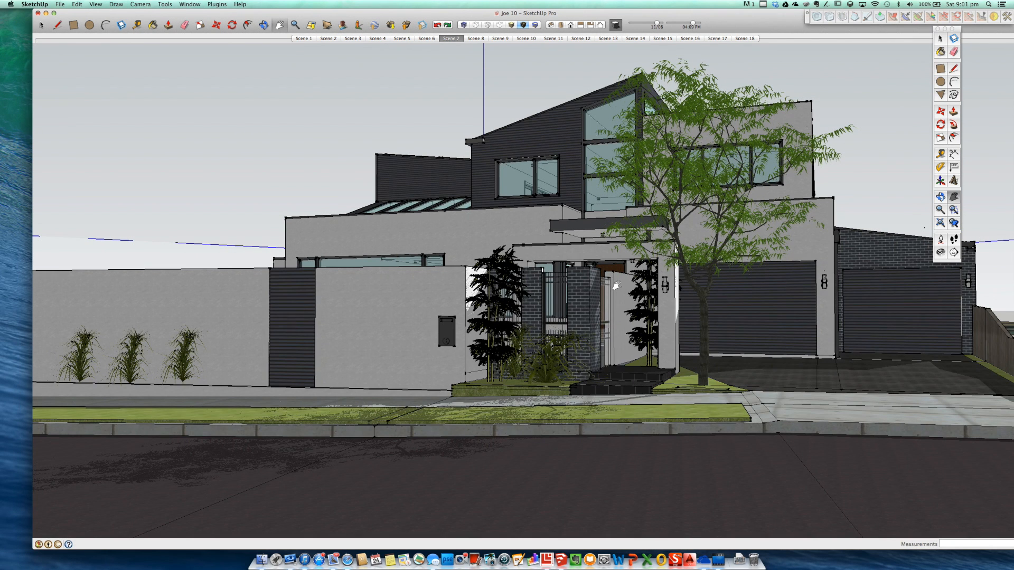
Examine the front living wing over the boundary wall from the terrace end, with its skylights, corner glazing and side yard.
{"action": "key", "text": "o"}
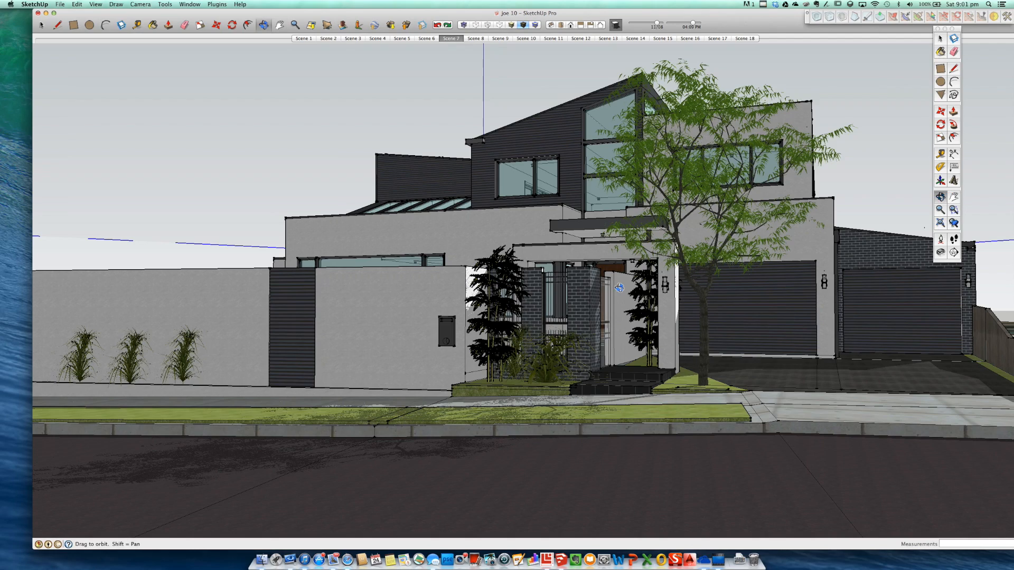
{"action": "left_click_drag", "start_coordinate": [619, 288], "coordinate": [847, 290]}
{"action": "key", "text": "h"}
{"action": "key", "text": "o"}
{"action": "left_click_drag", "start_coordinate": [651, 298], "coordinate": [657, 317]}
{"action": "middle_click_drag", "start_coordinate": [657, 316], "coordinate": [663, 336]}
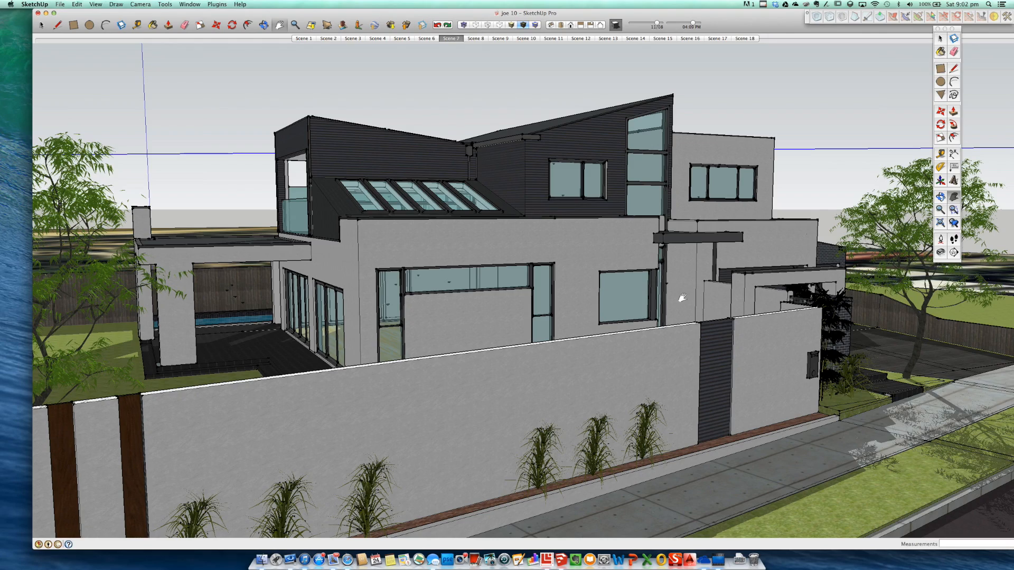
Recall Scene 1 and view the SU Podium rendering of the front living wing with the render dialog moved clear.
{"action": "left_click", "coordinate": [309, 39]}
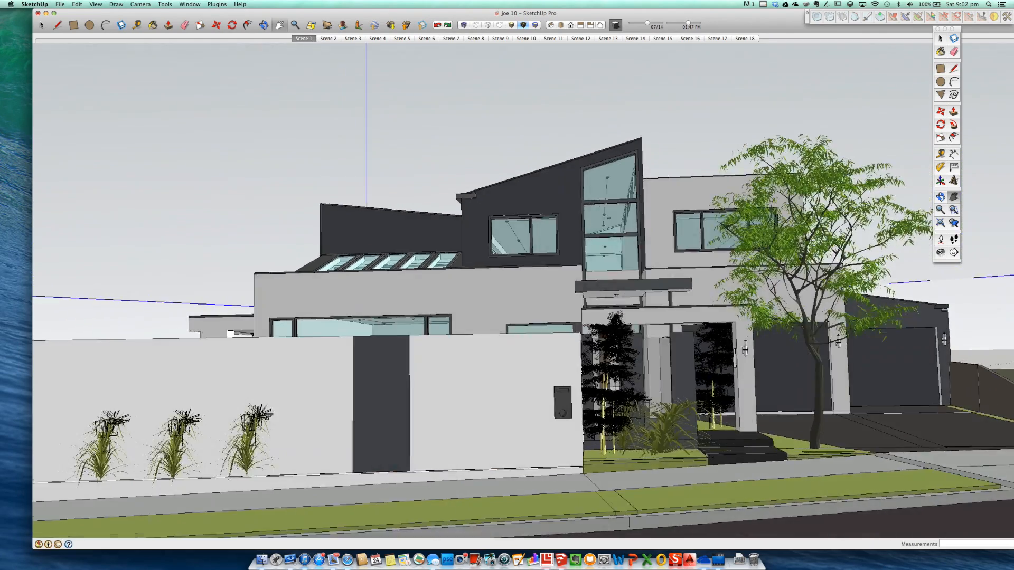
{"action": "left_click_drag", "start_coordinate": [1012, 92], "coordinate": [631, 92]}
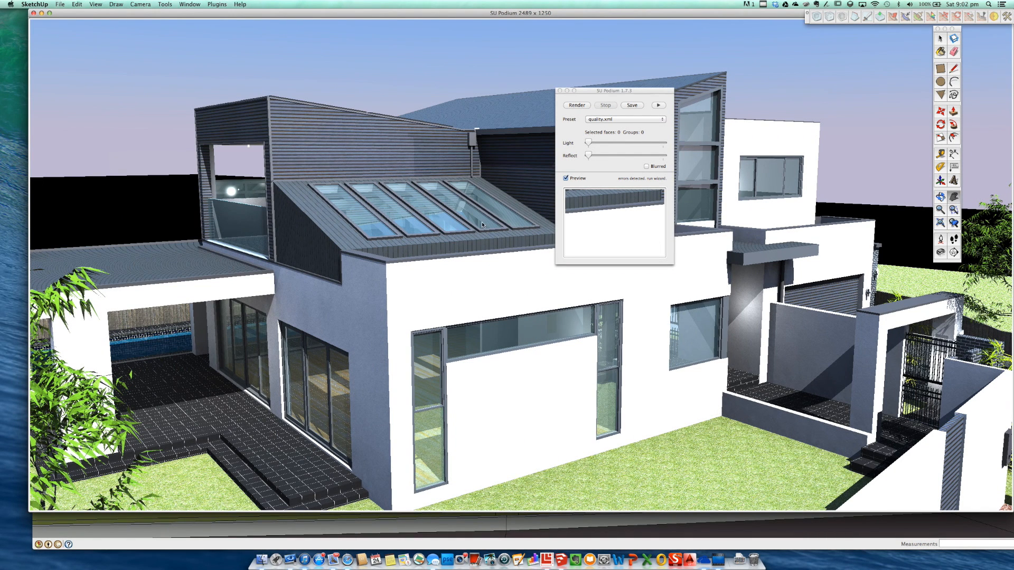
{"action": "left_click_drag", "start_coordinate": [611, 91], "coordinate": [1013, 100]}
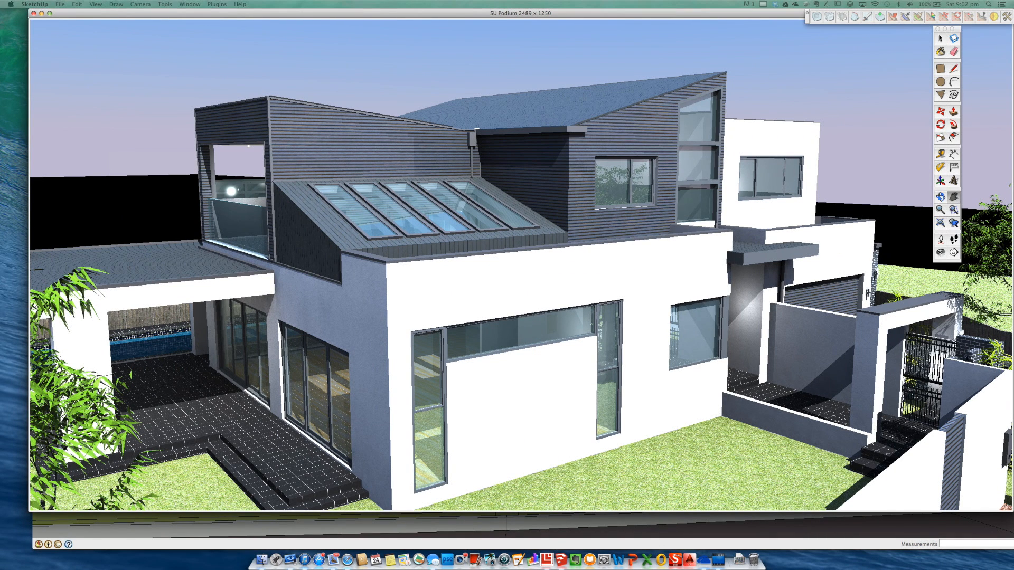